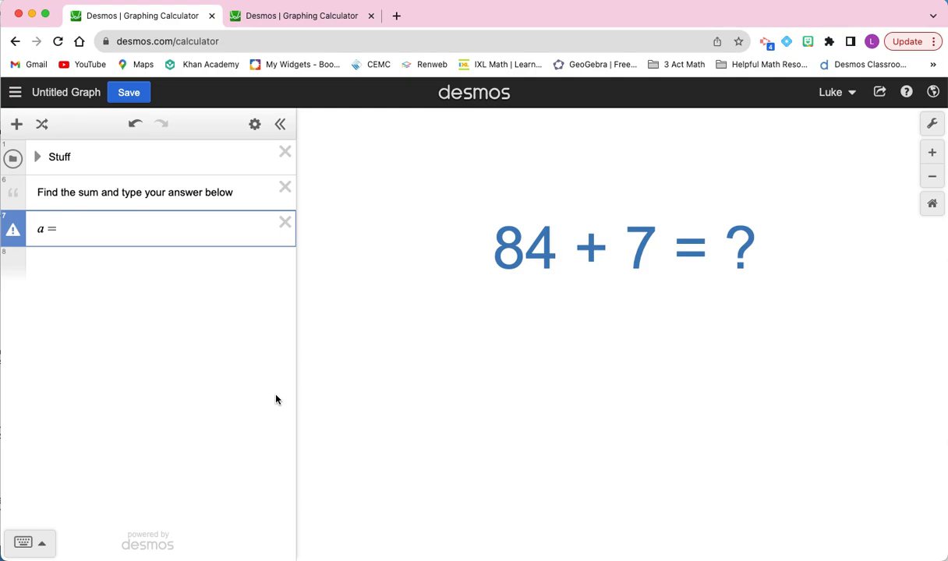
Enter 91 as the answer to 84 + 7, and re-randomize the addition problem several times
text(91)
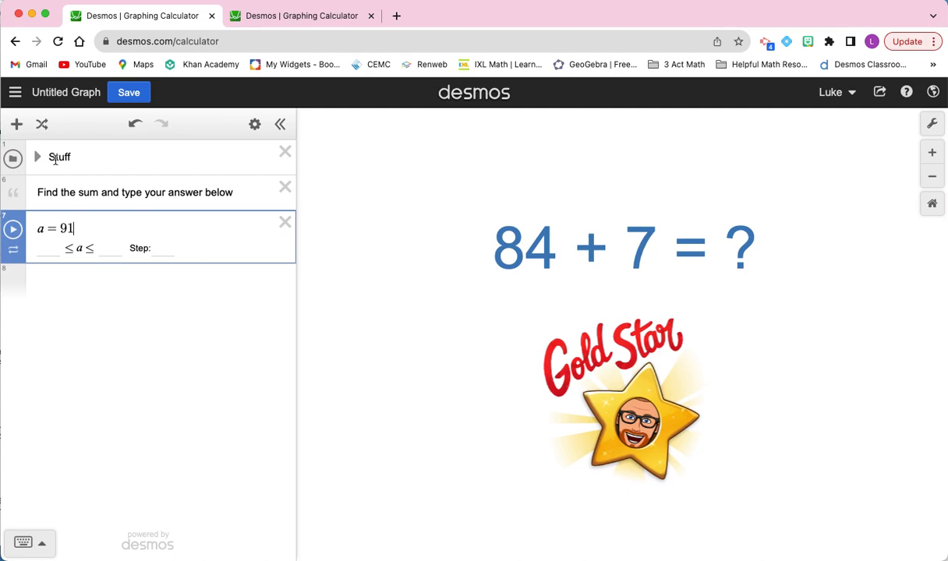
click(42, 124)
click(42, 125)
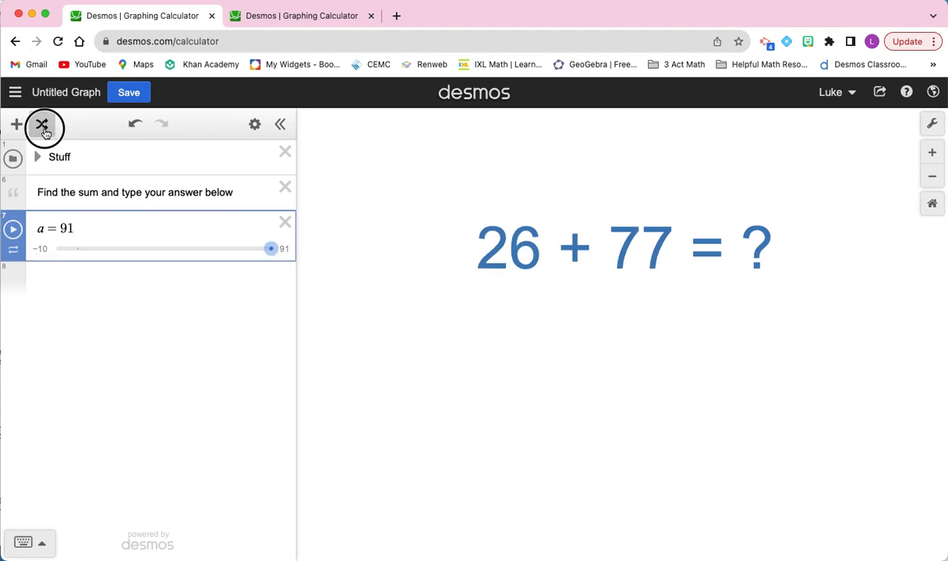
click(42, 125)
click(42, 125)
click(42, 125)
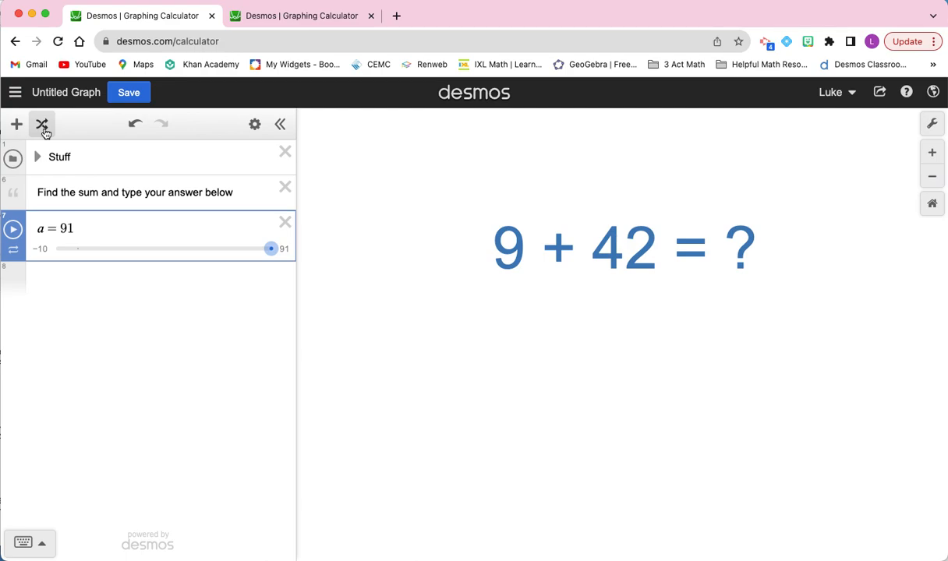
Test the answer a for 9 + 42 with the correct value 51 and the wrong value 53
click(79, 228)
key(BackSpace)
key(BackSpace)
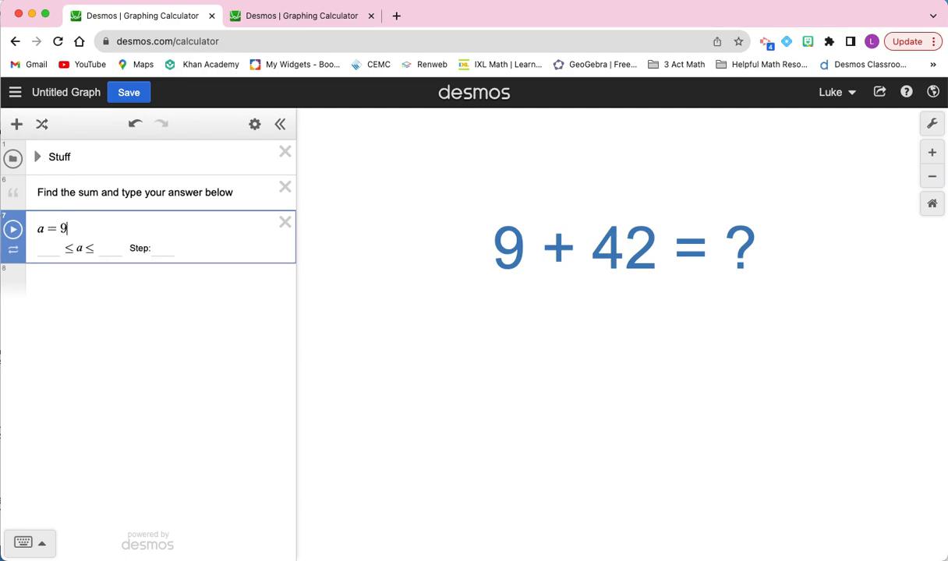
text(51)
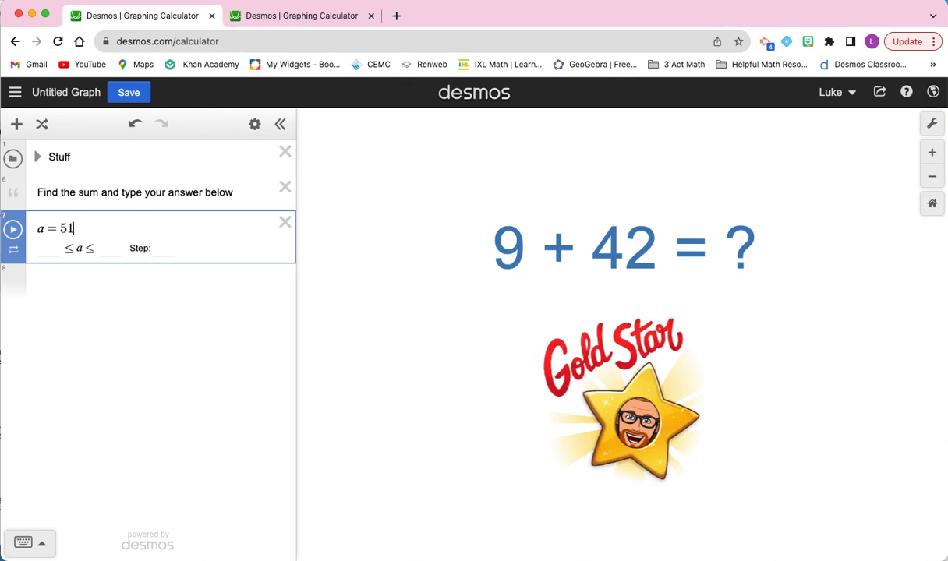
key(BackSpace)
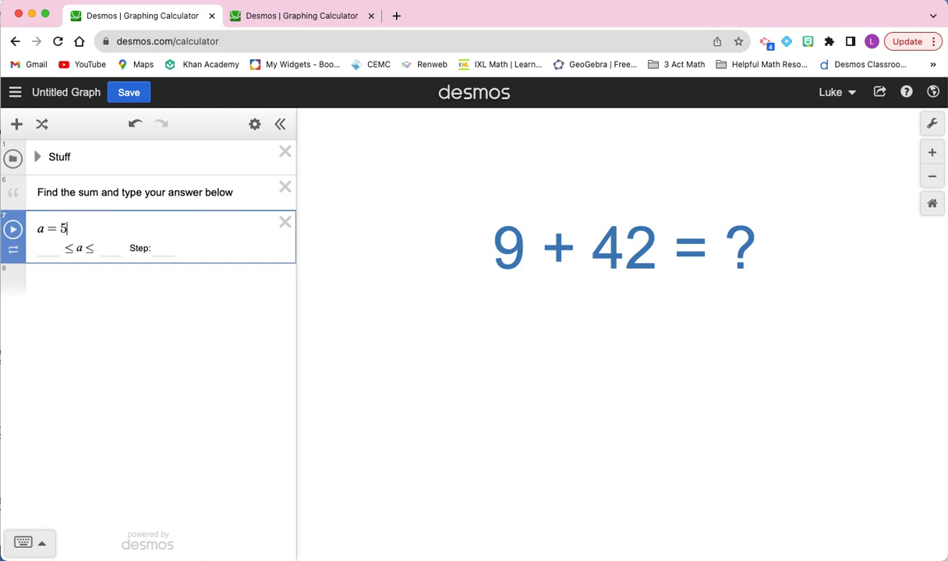
text(3)
In the blank graph in the other browser tab, add a folder named Stuff with an empty expression inside
click(286, 24)
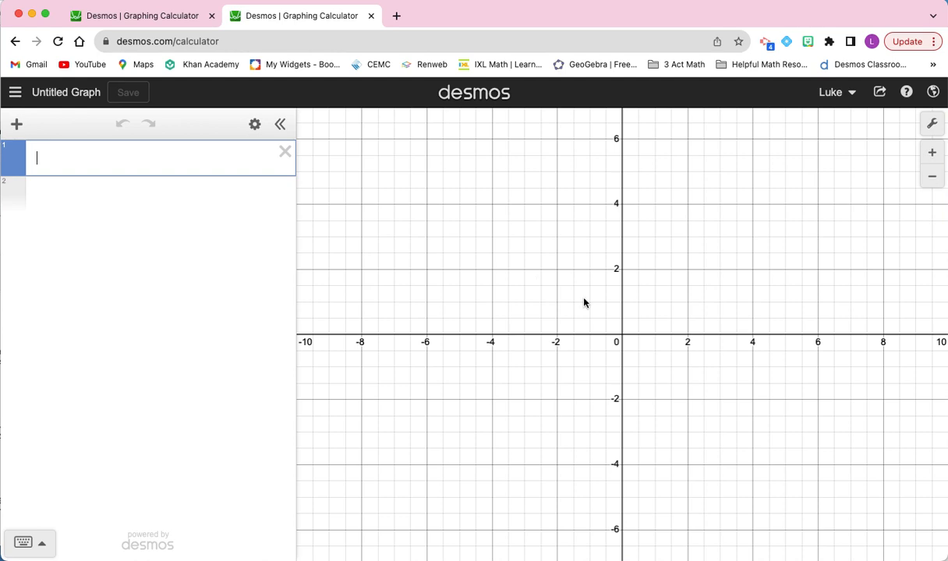
scroll(632, 332, down, 2)
scroll(631, 332, down, 2)
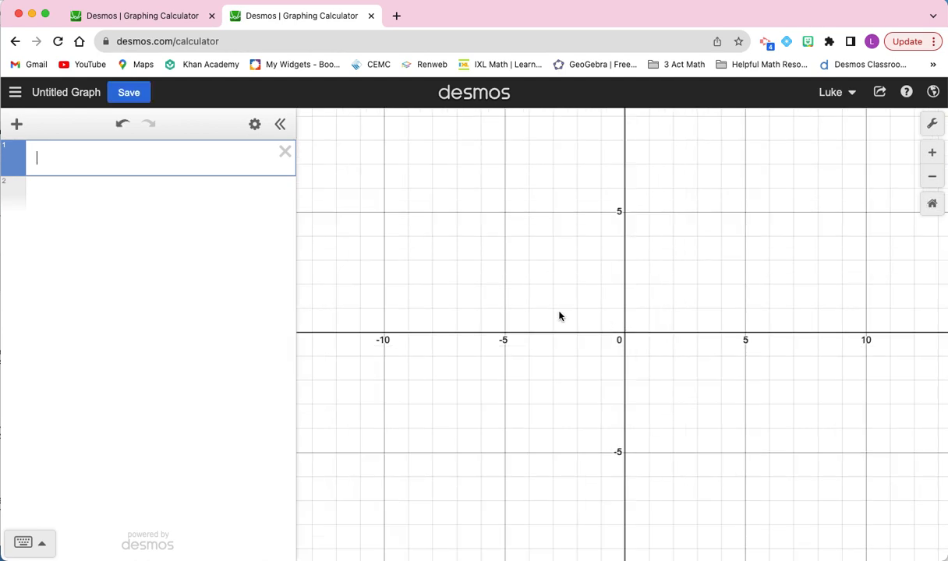
click(17, 124)
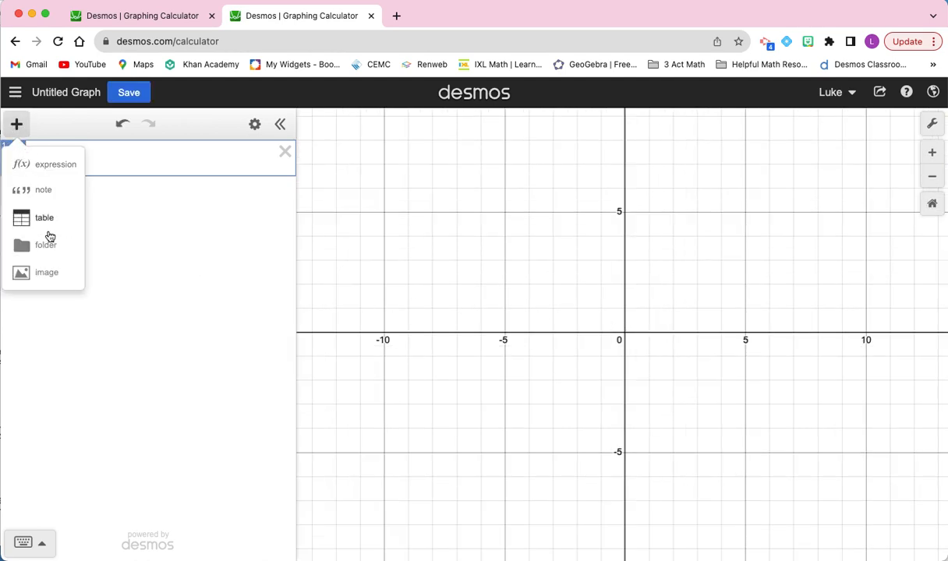
click(52, 248)
text(S)
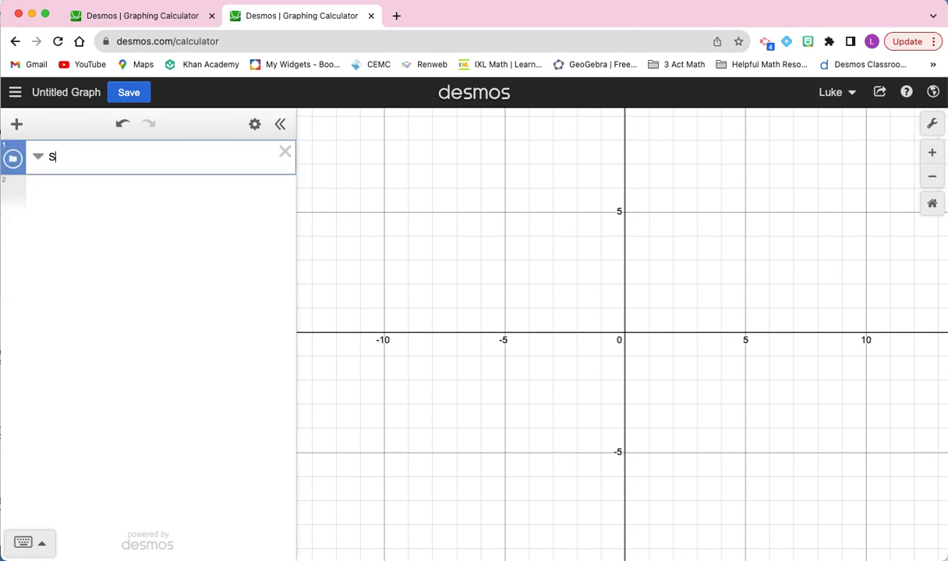
text(tuff)
key(Return)
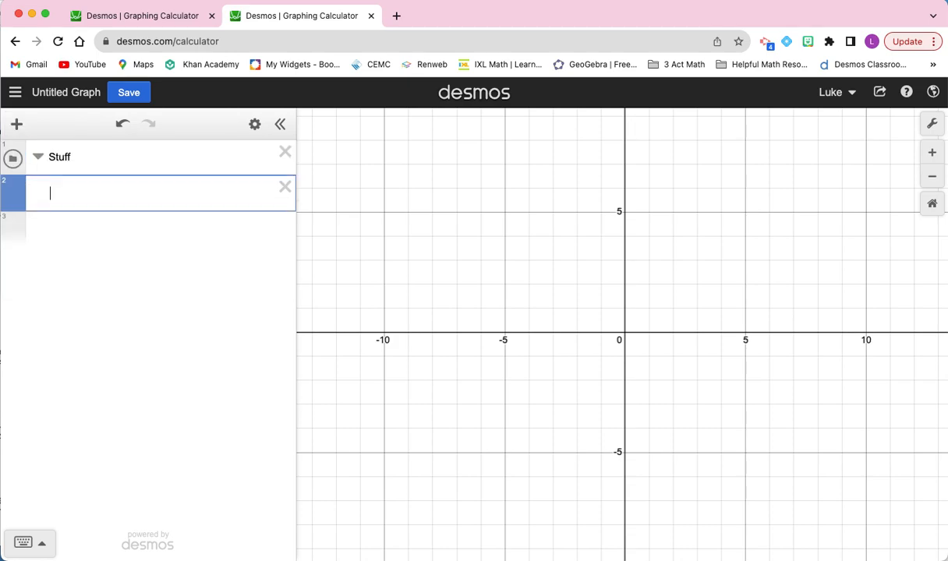
After a look at the finished example graph, define a = random([1,2,3,...100]) inside the Stuff folder
click(163, 21)
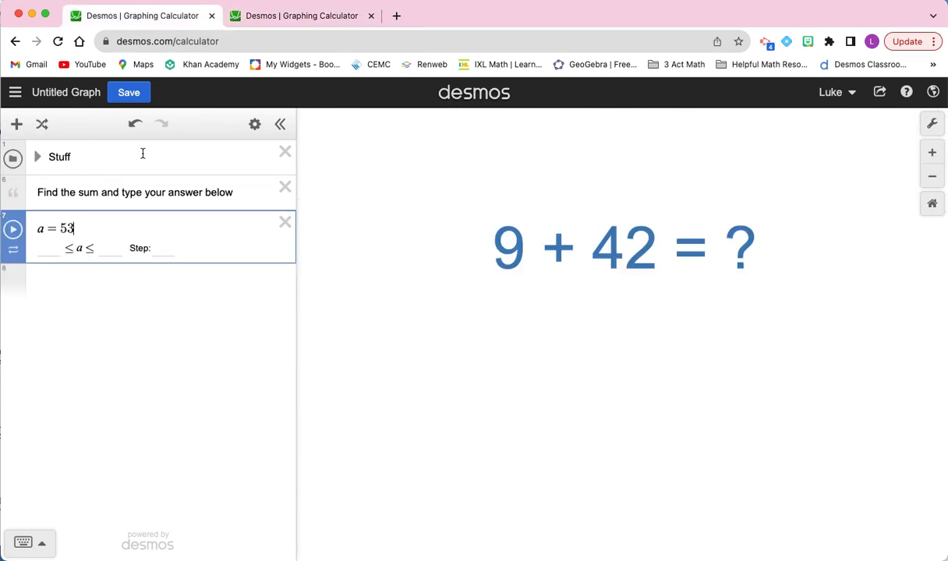
click(301, 21)
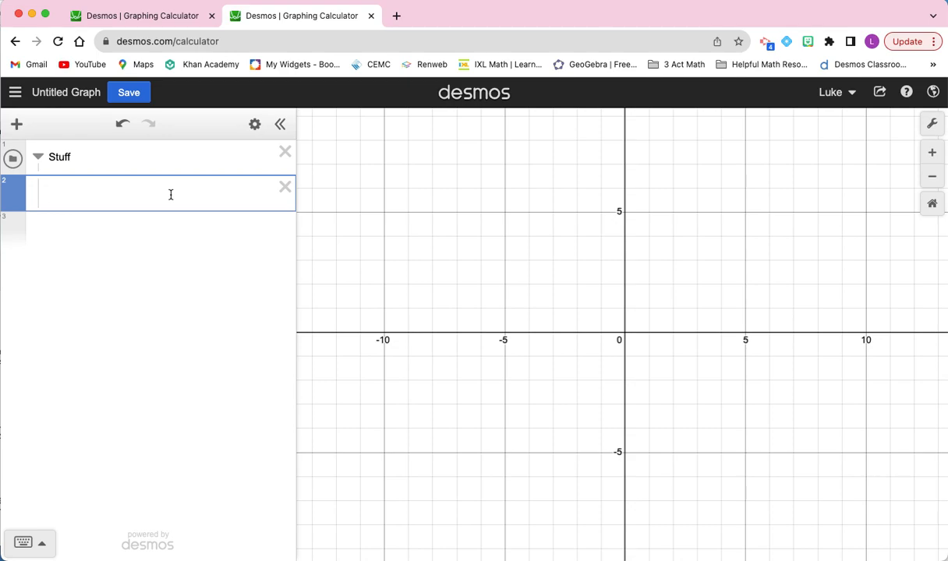
text(a = random)
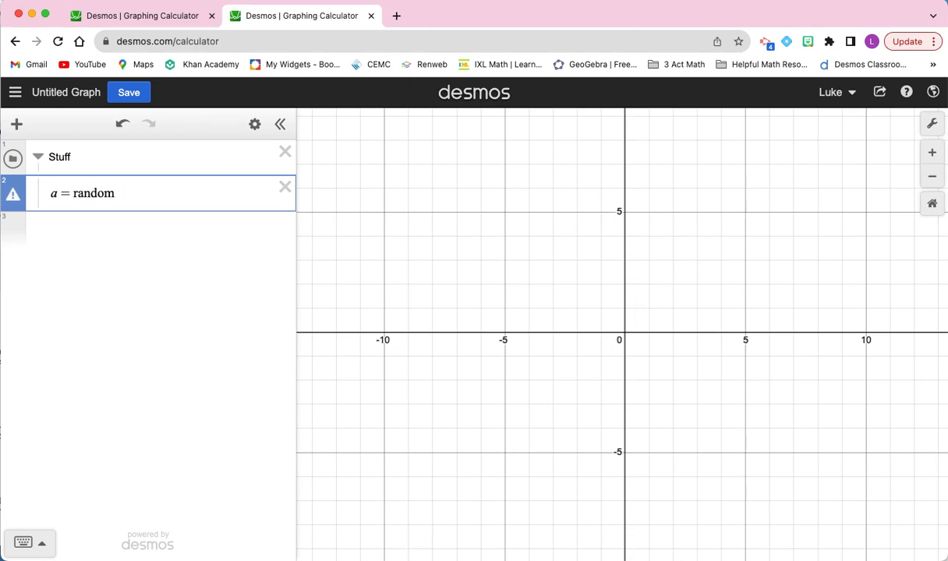
text(( ))
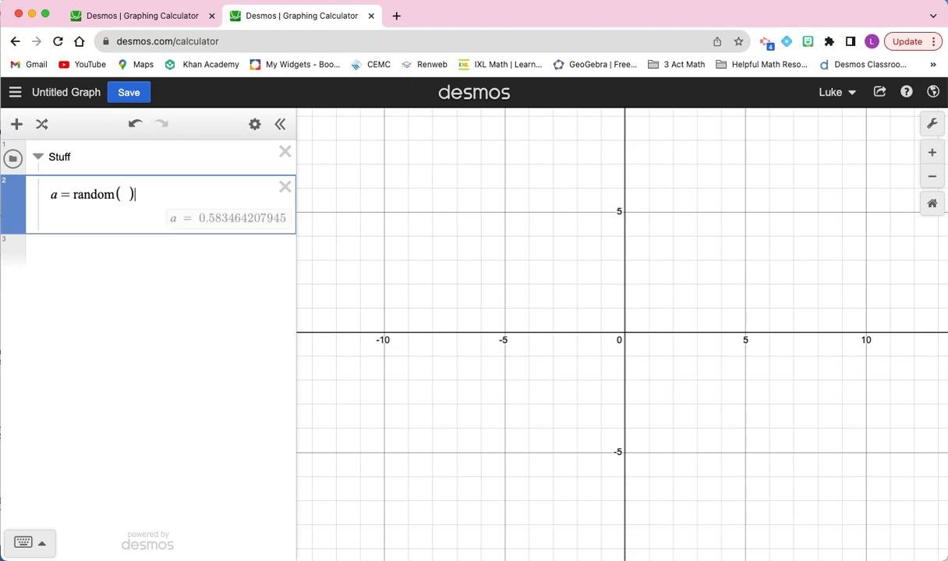
key(Left)
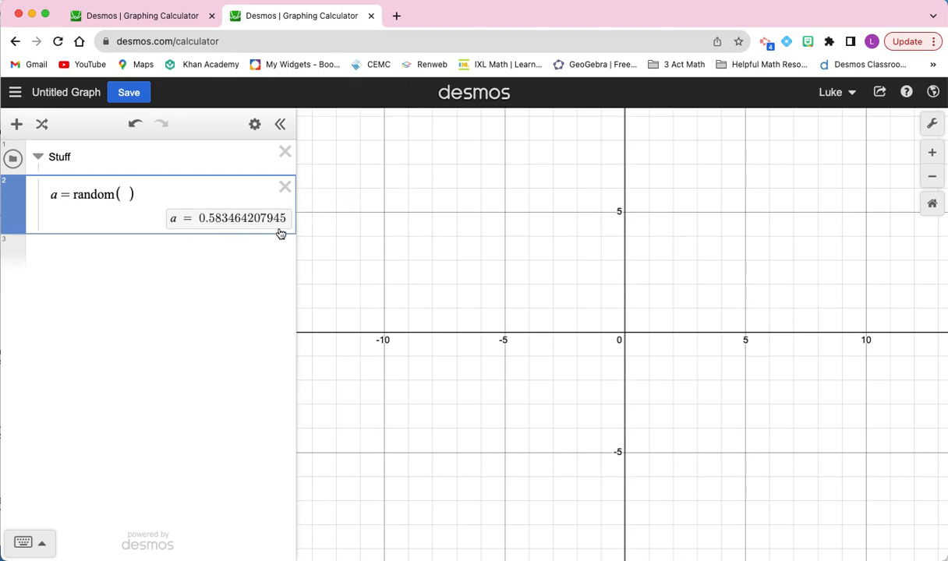
text([)
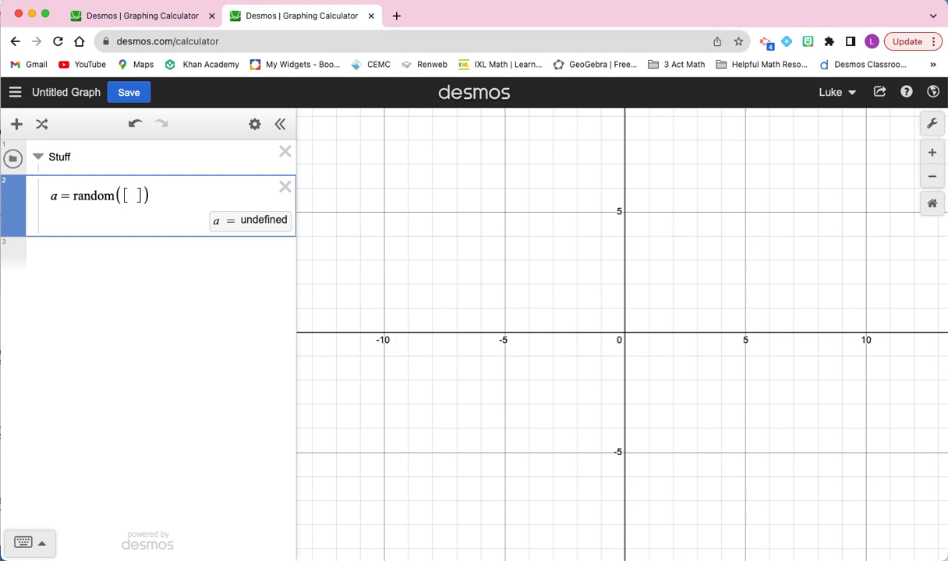
text(1,2,3)
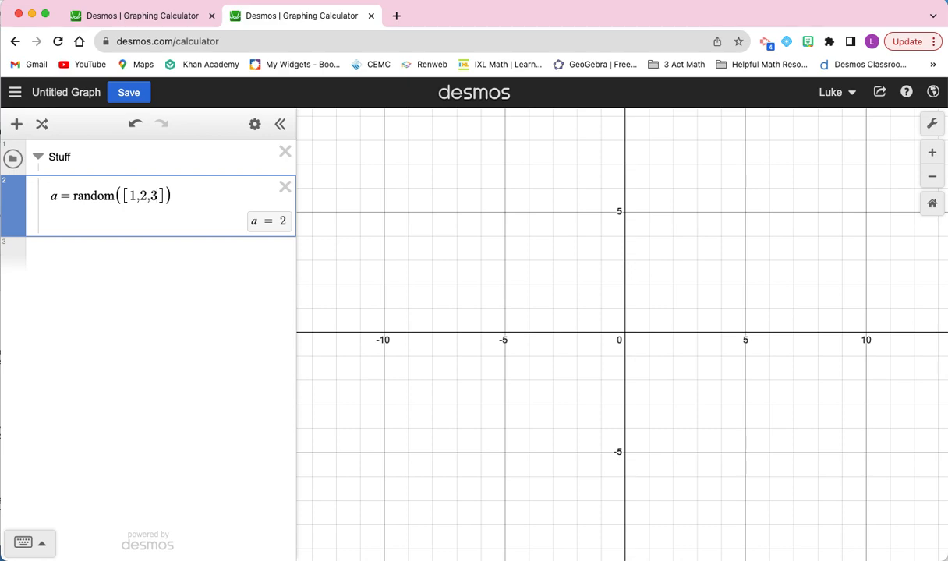
text(,...100)
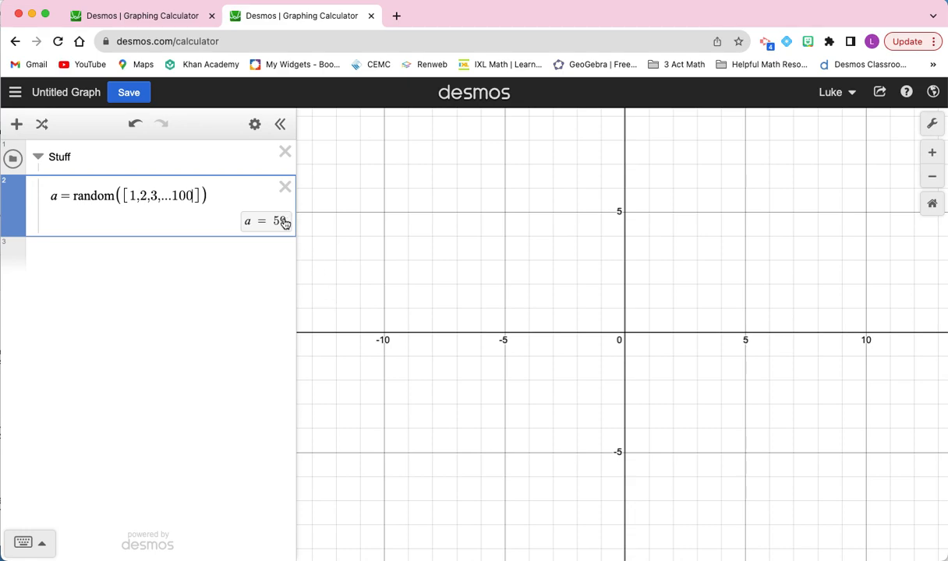
Duplicate the random expression within the Stuff folder and rename the copy's variable to b
click(256, 126)
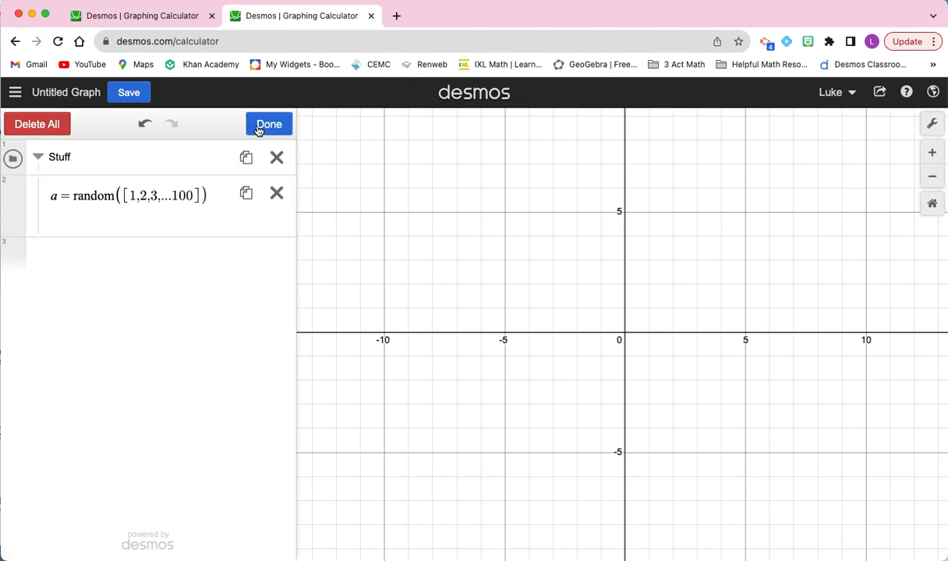
click(245, 194)
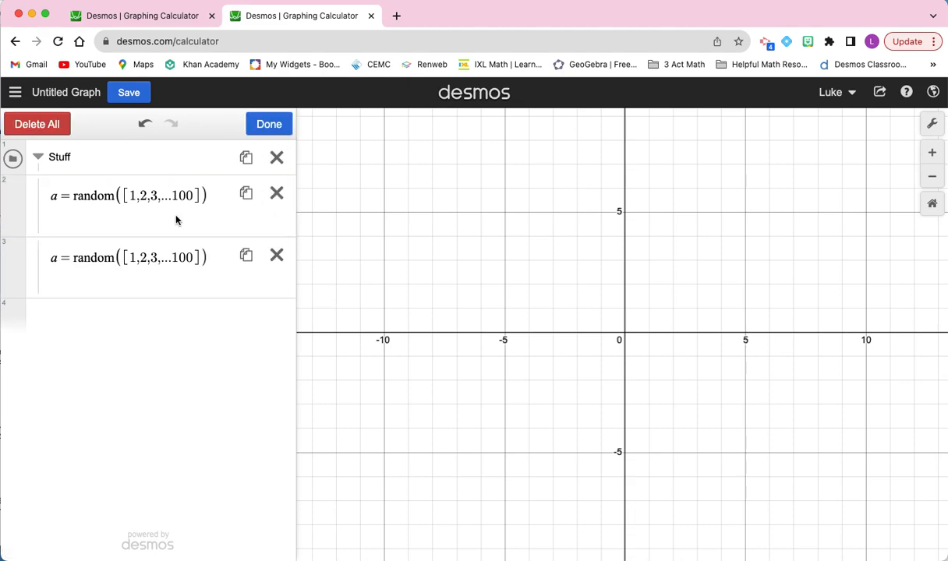
click(63, 264)
click(62, 262)
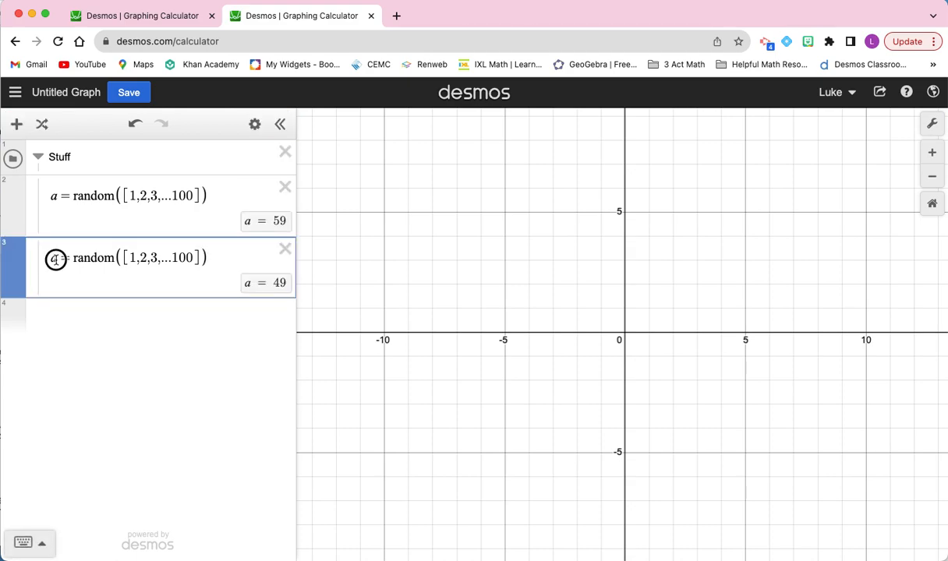
key(BackSpace)
text(b)
click(39, 158)
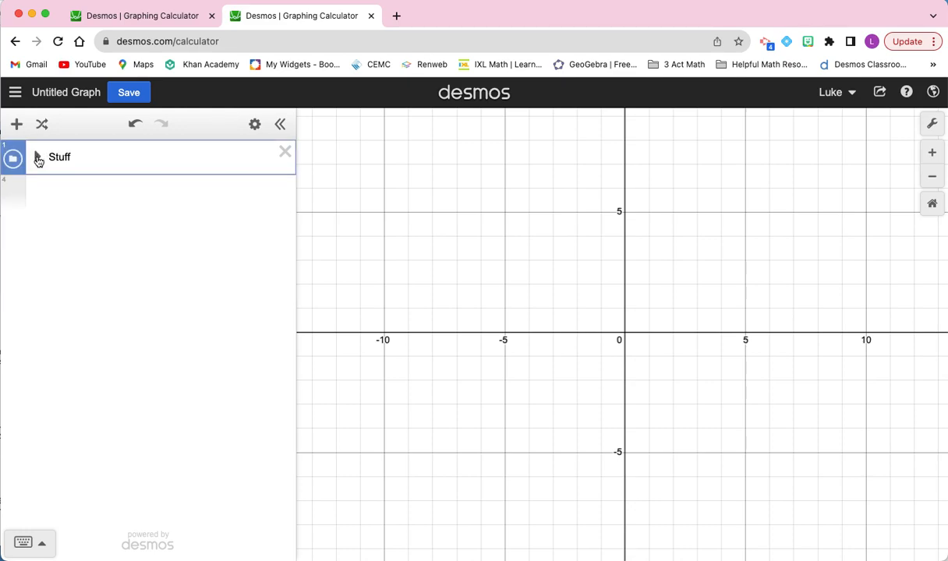
click(38, 158)
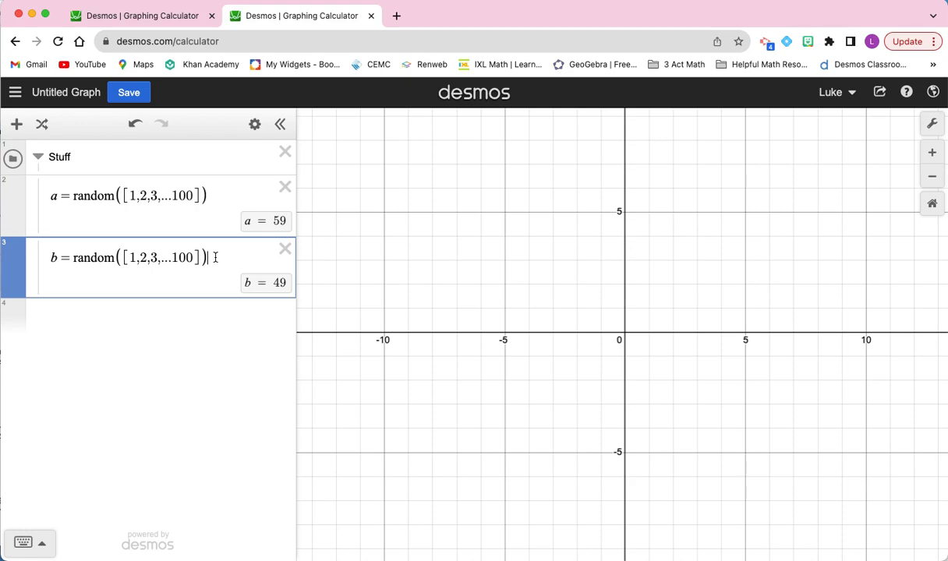
Add the point (0,1) to the folder, with its label shown and its point marker hidden
key(Return)
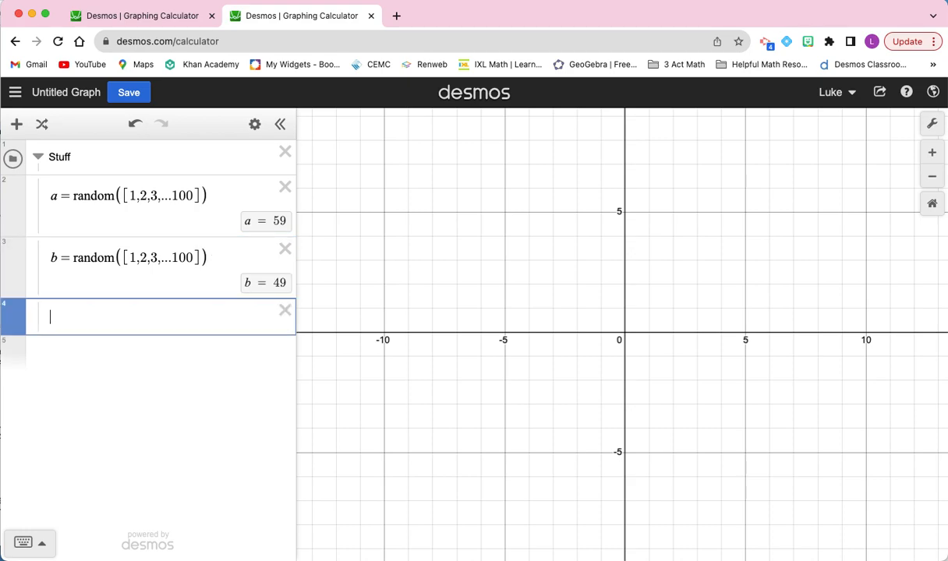
text(()
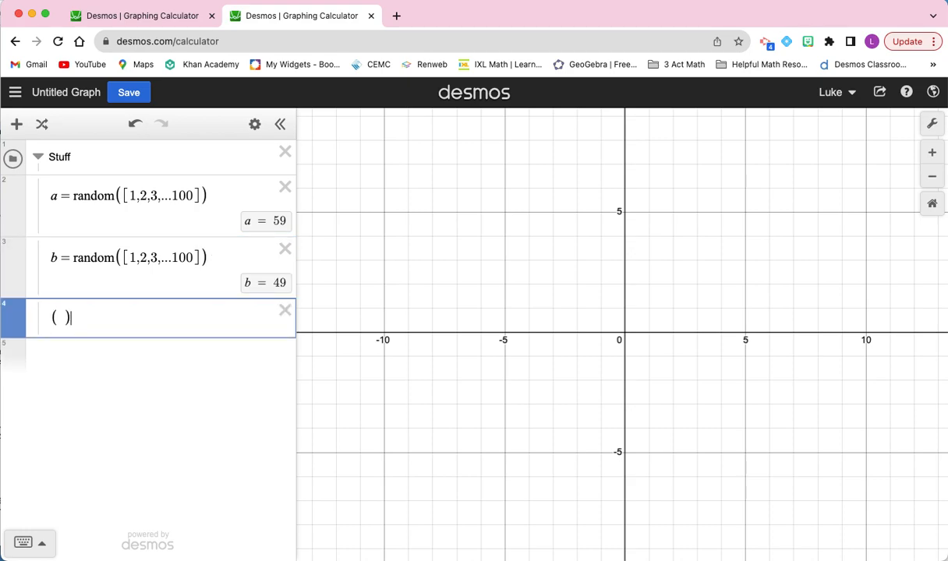
text(0,1)
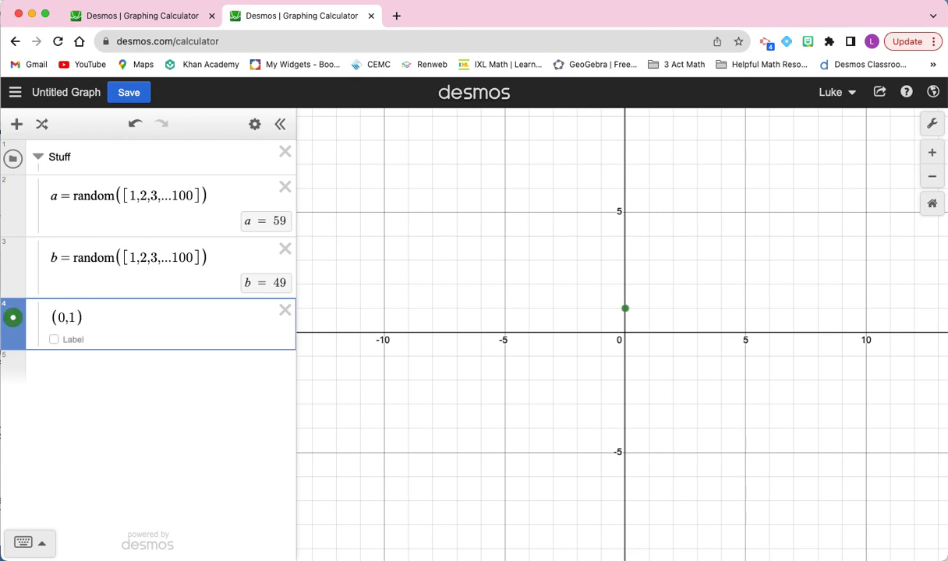
click(13, 321)
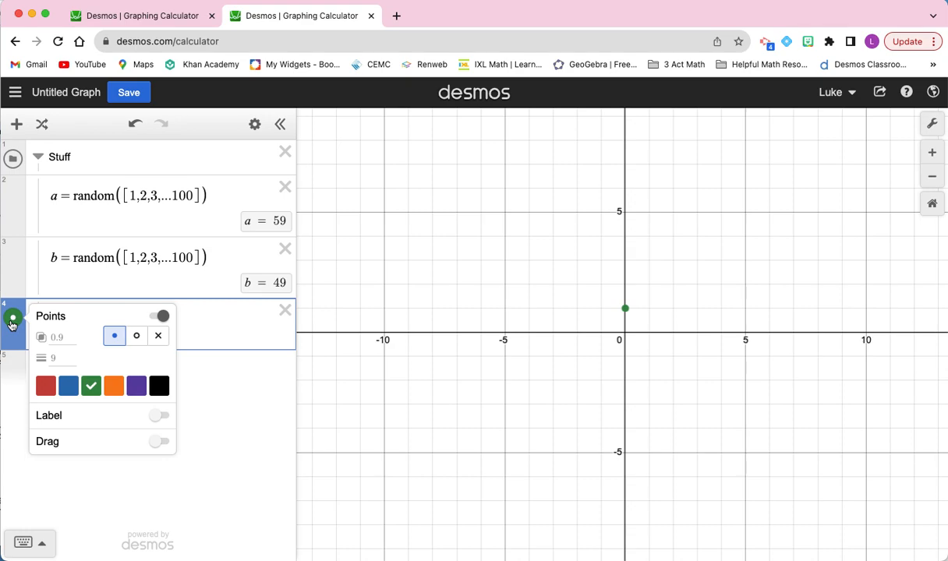
click(161, 417)
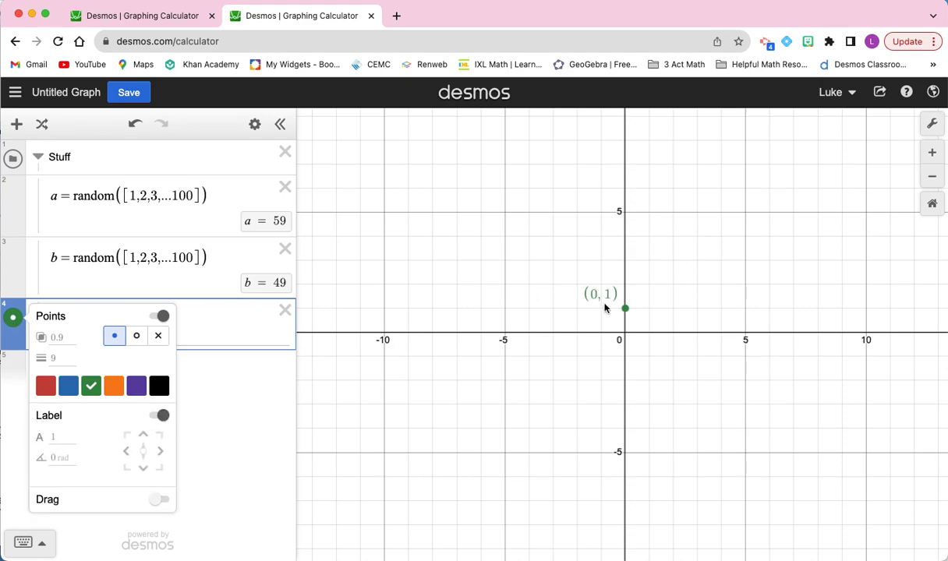
click(160, 318)
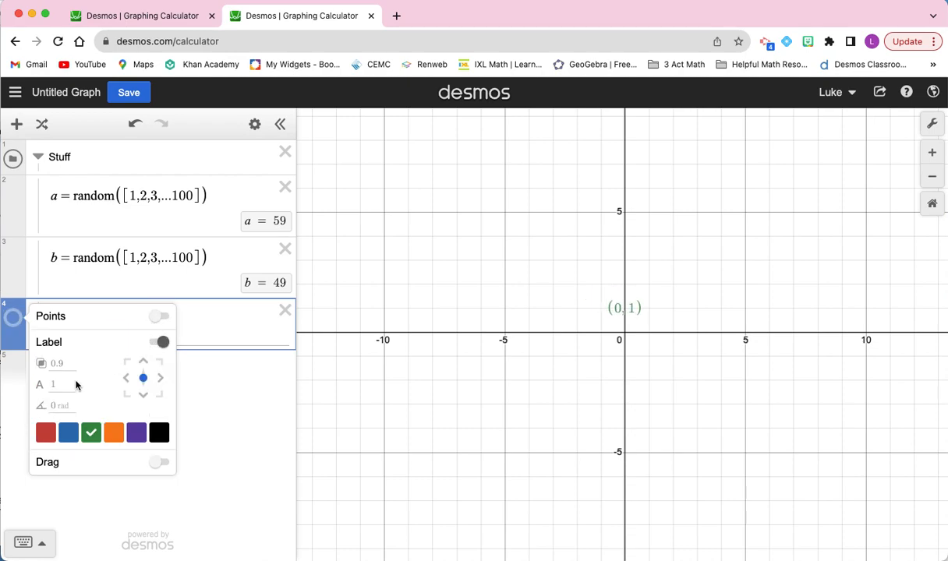
Set the label size of the point (0,1) to 4
click(61, 385)
text(4)
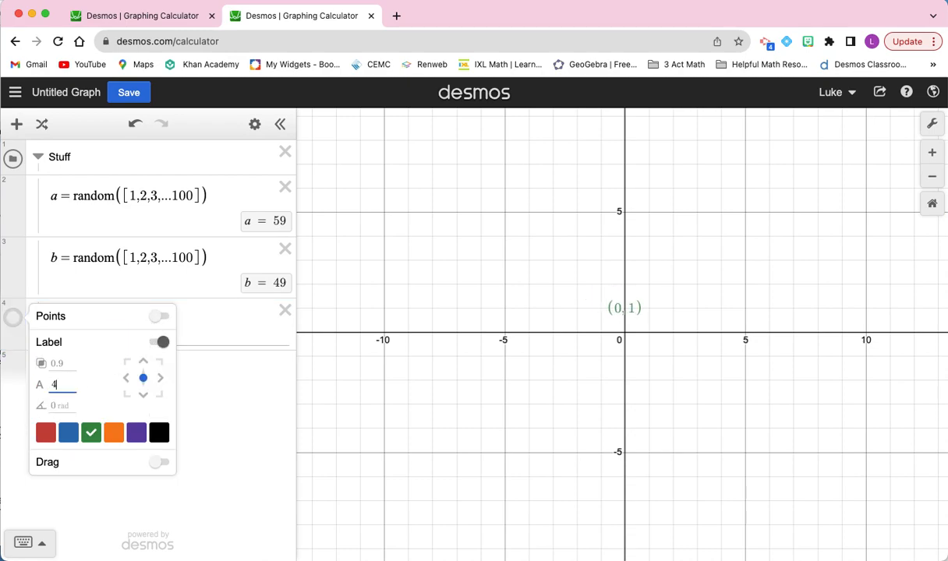
key(BackSpace)
text(4)
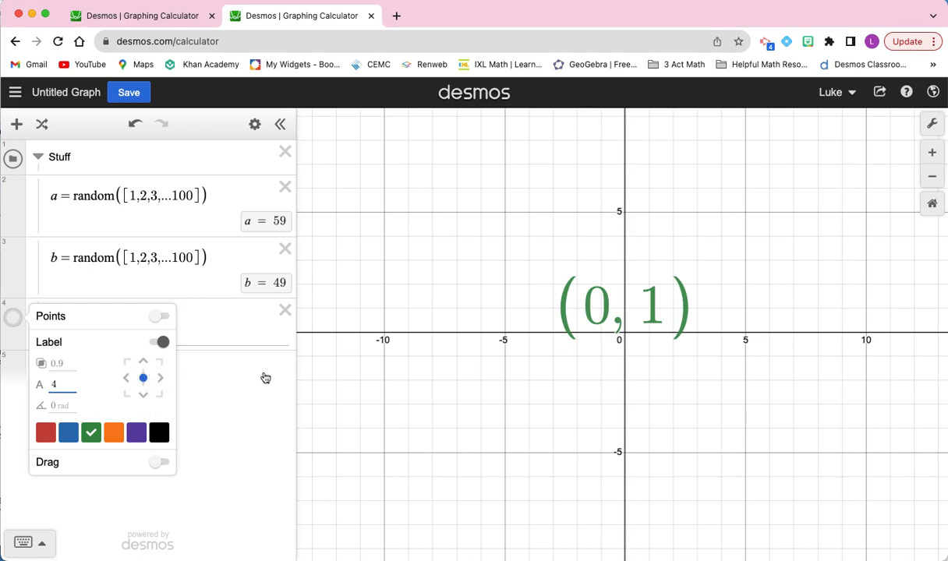
Set the label of the point (0,1) to ${a}+${b}
click(237, 341)
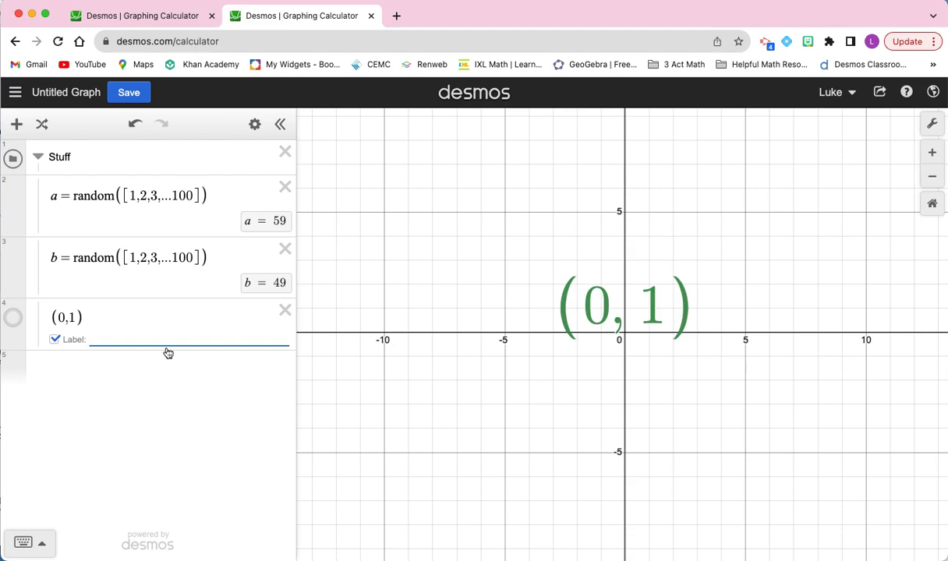
text(a+b)
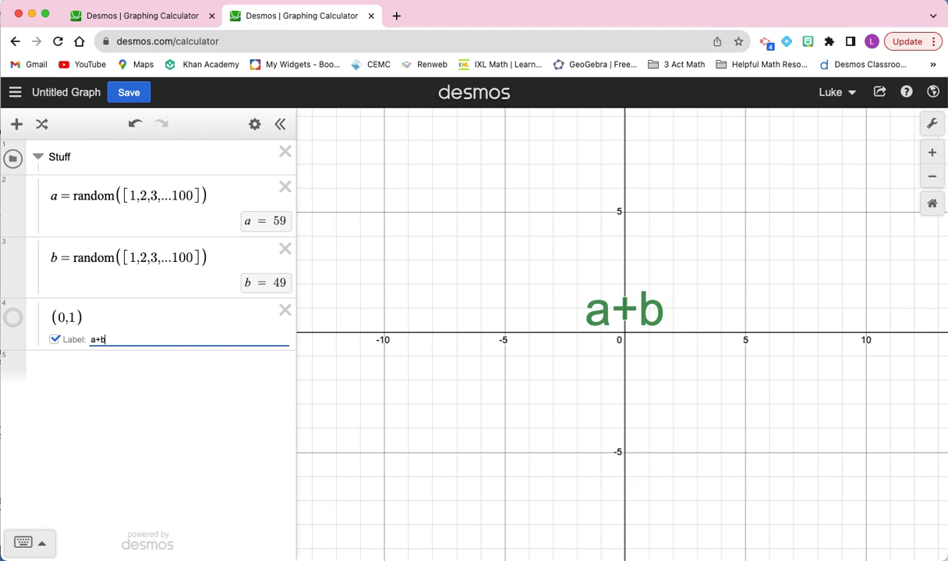
key(Left)
key(Left)
key(Left)
text(${)
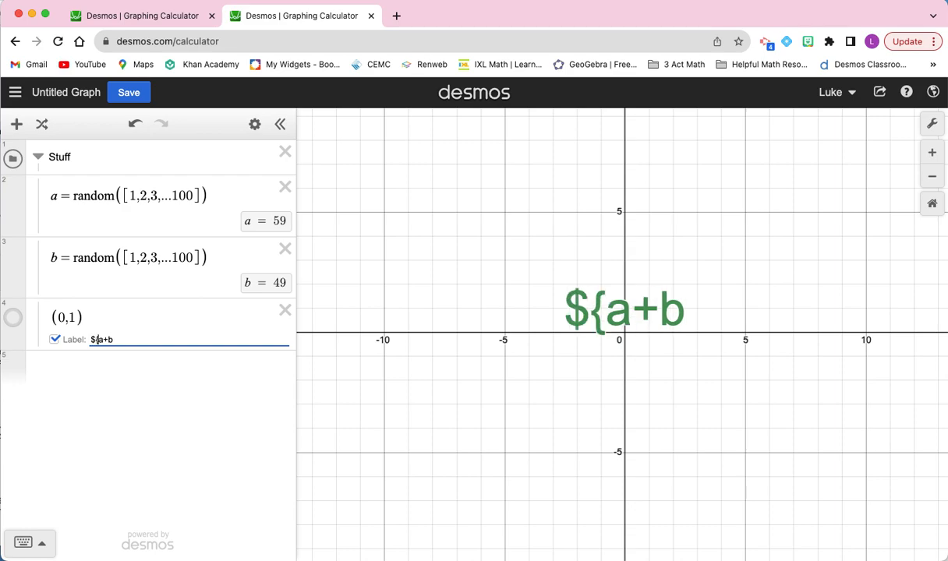
key(Right)
text(})
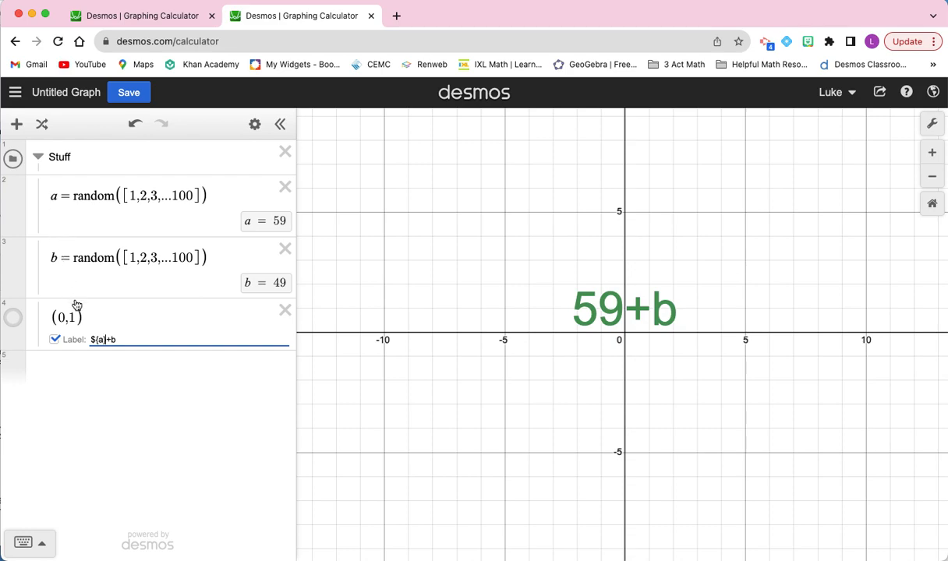
click(110, 340)
key(BackSpace)
text(${a)
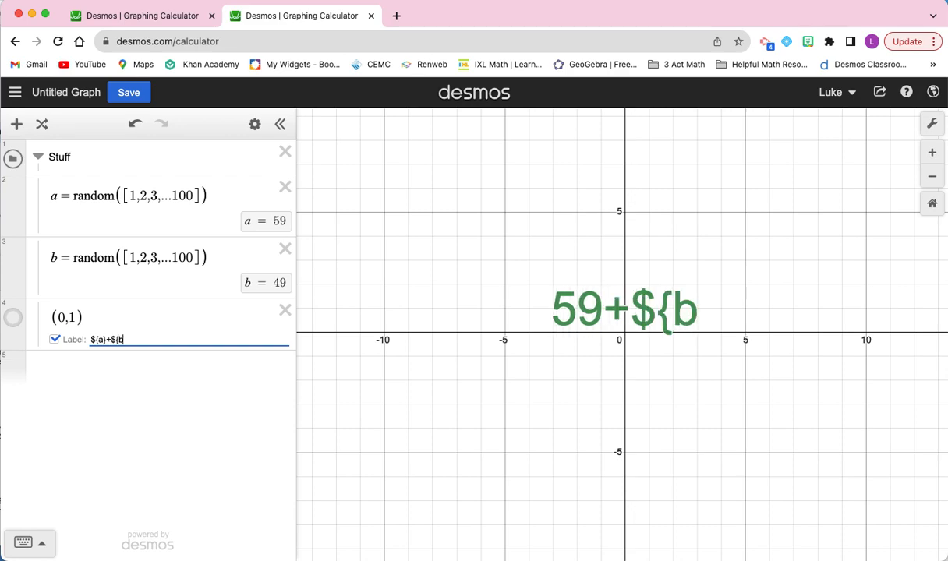
text(})
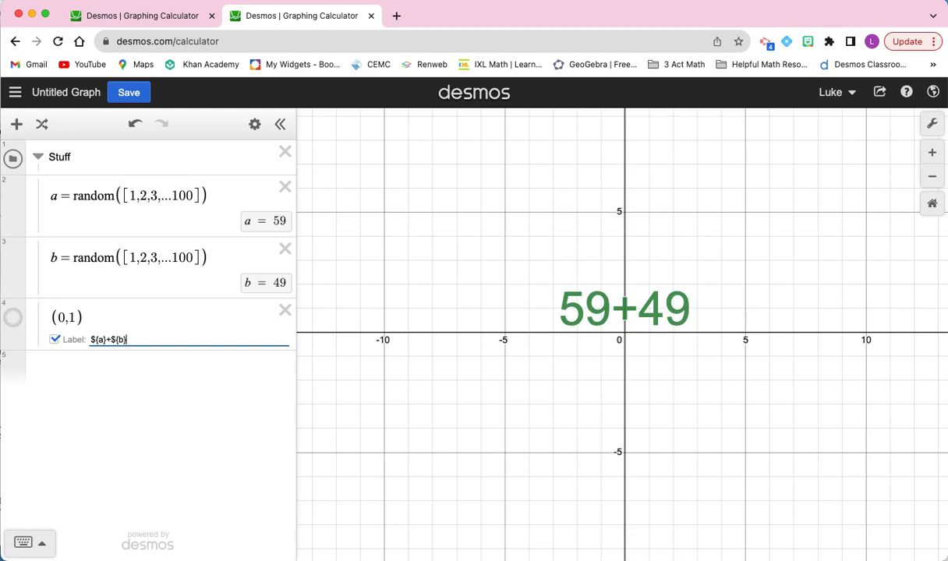
Re-randomize the values several times to test that the label follows a and b
click(42, 125)
click(42, 125)
click(42, 125)
click(42, 125)
click(42, 124)
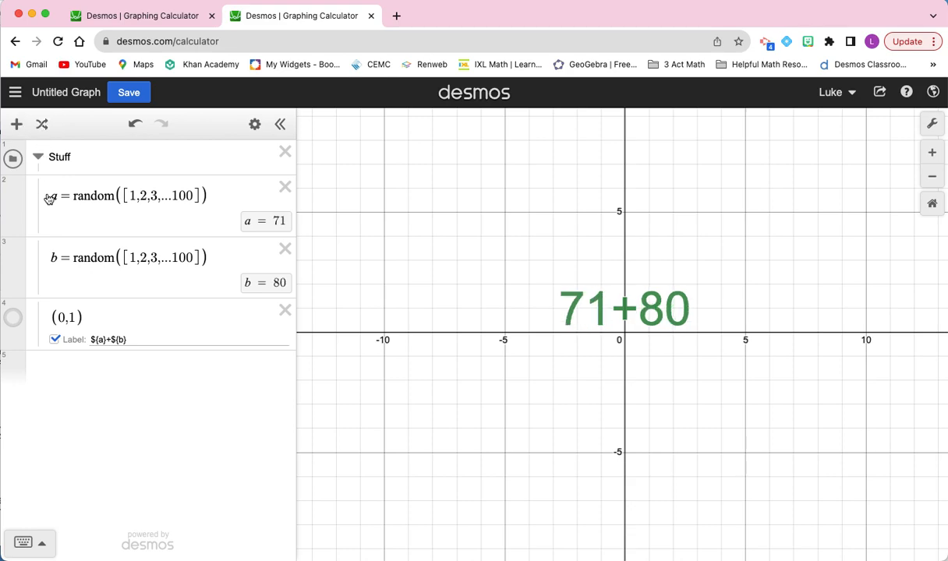
Put spaces around the plus sign in the point's label and extend it to read ${a} + ${b} = ??
click(102, 339)
click(112, 340)
click(135, 341)
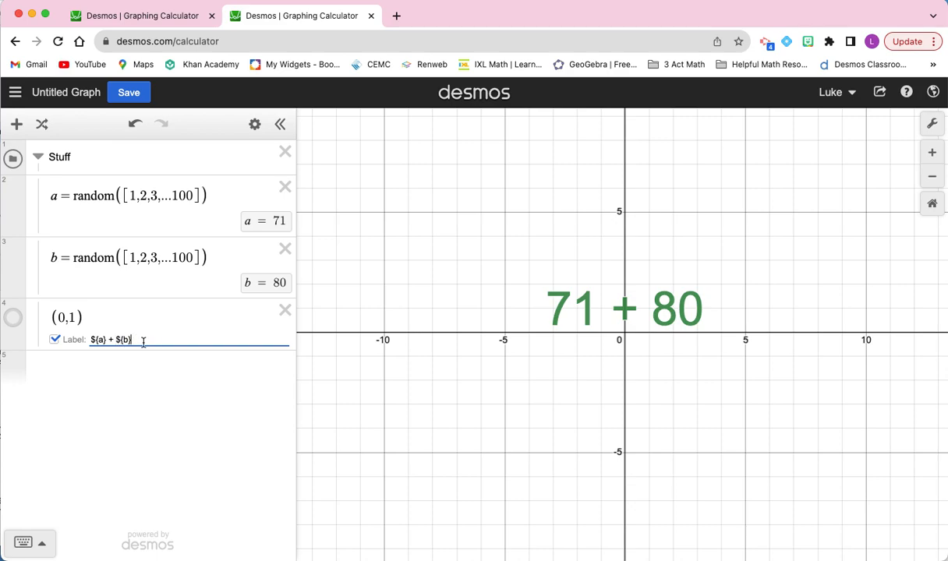
text(= ??)
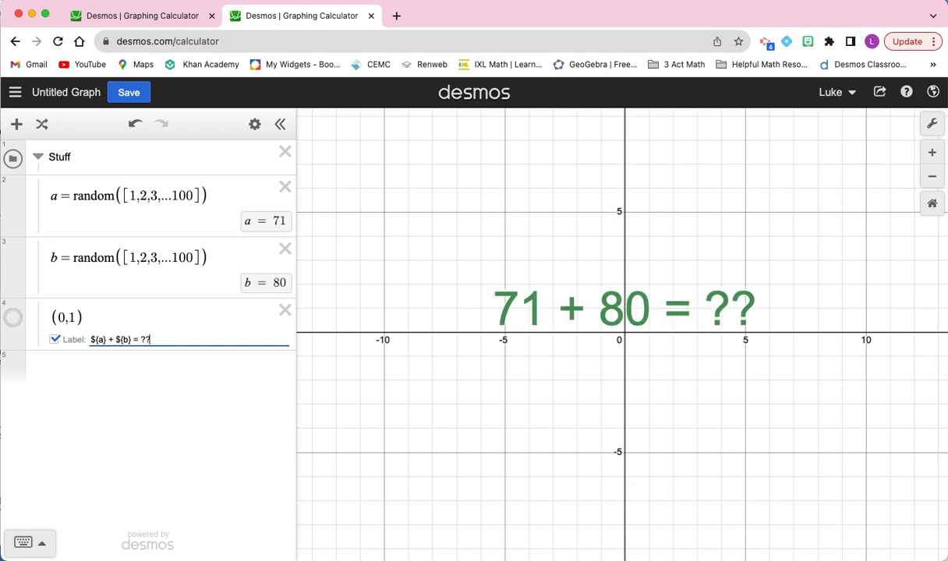
Collapse the Stuff folder and generate a few new random addition problems to check the display
click(38, 159)
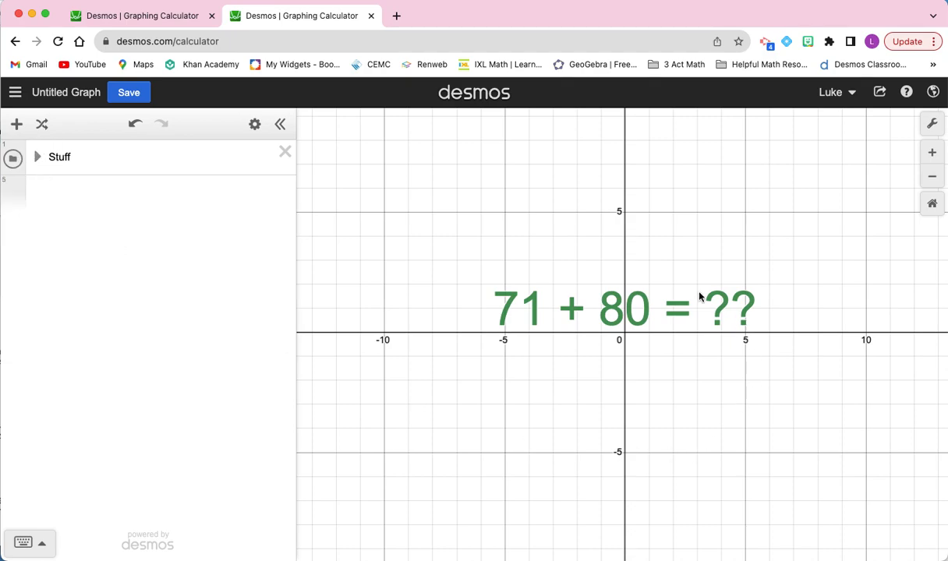
click(42, 126)
click(43, 126)
click(42, 126)
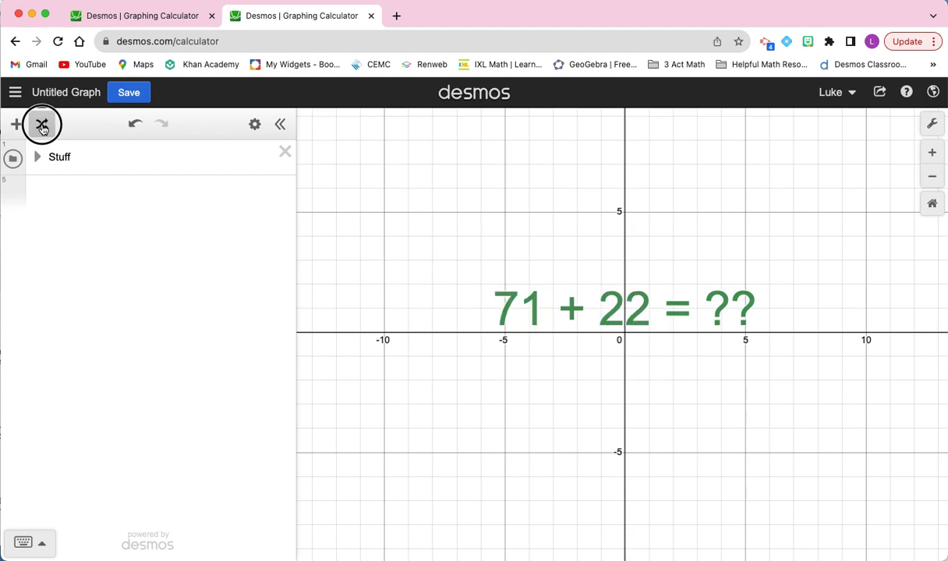
Add a note reading "Find the sum and write your answer below" under the folder, and start the expression a = beneath it
click(83, 191)
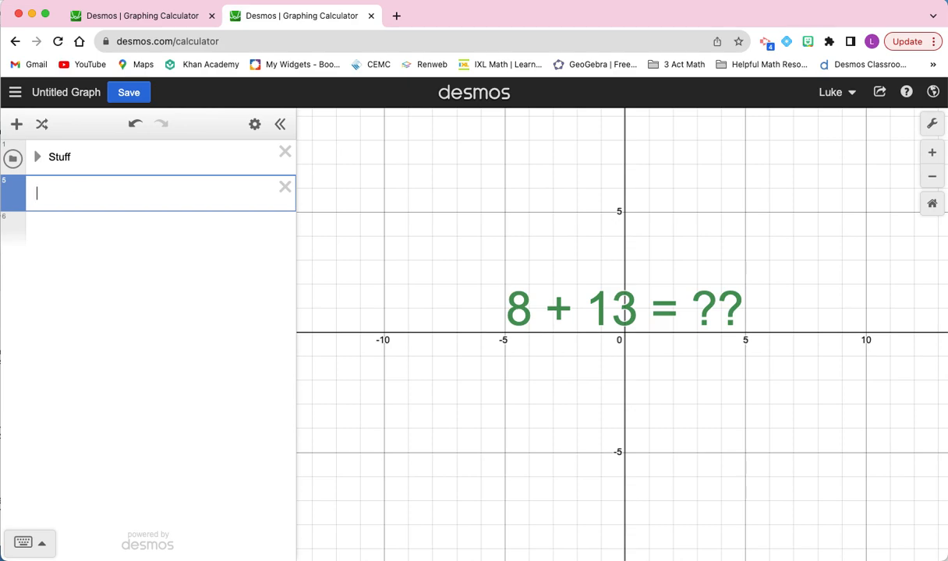
click(17, 127)
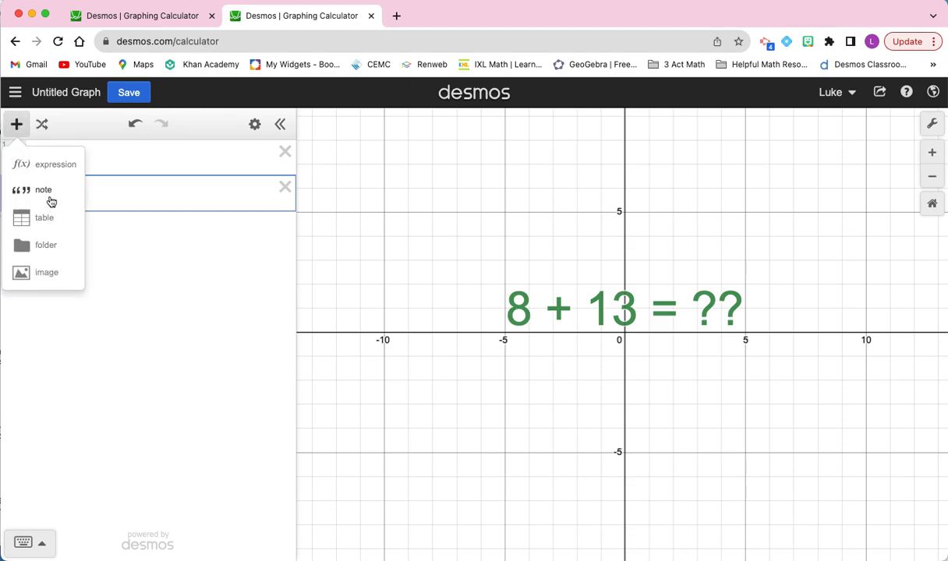
click(123, 199)
text(")
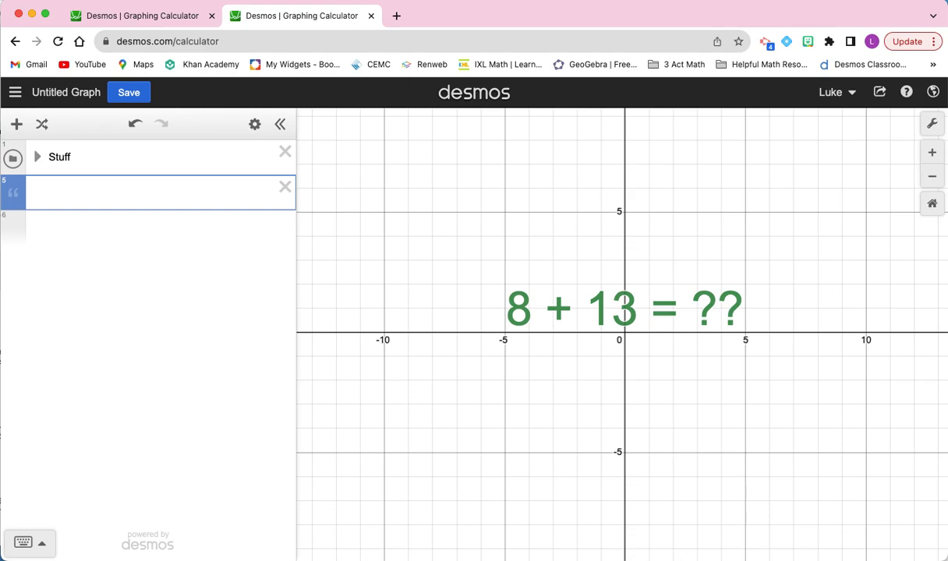
text(Find the sum and write your answer below)
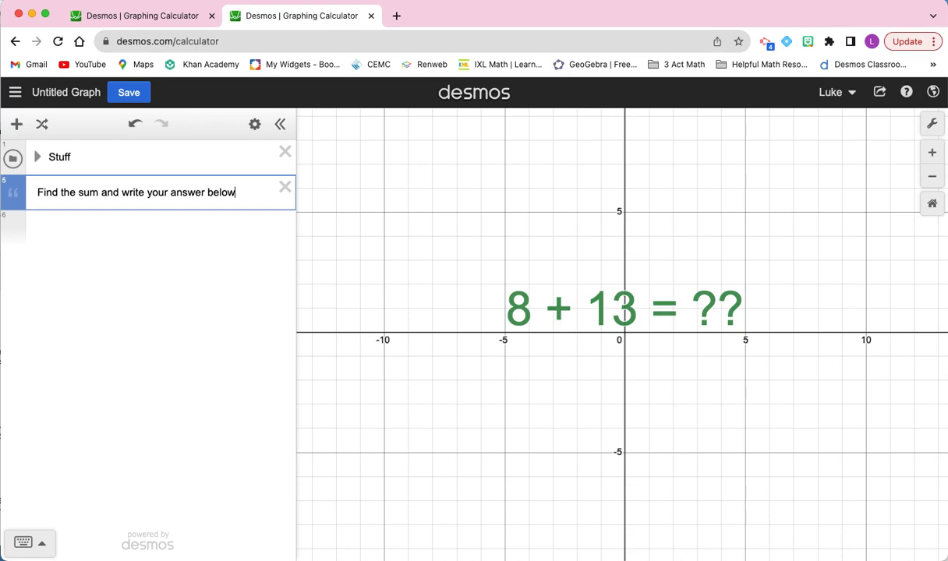
click(57, 230)
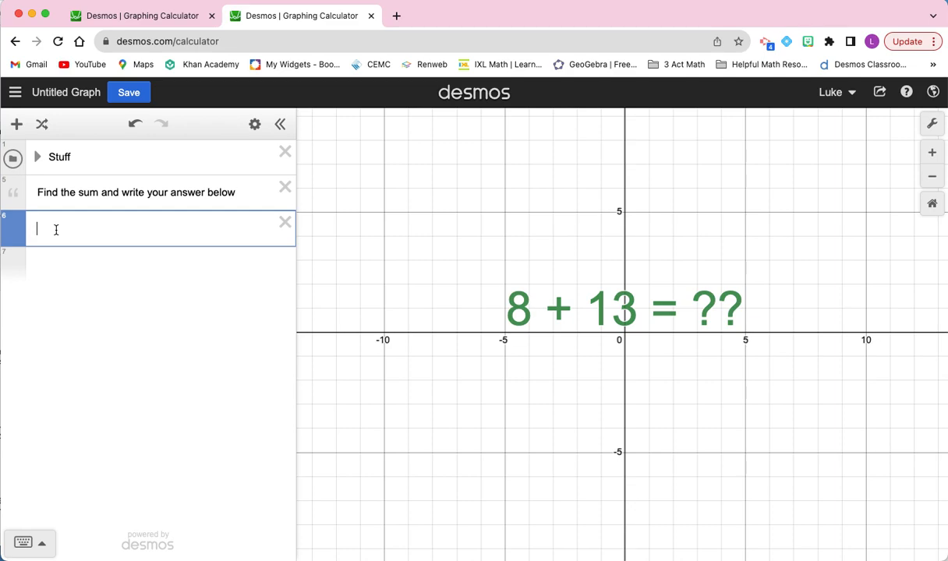
text(d)
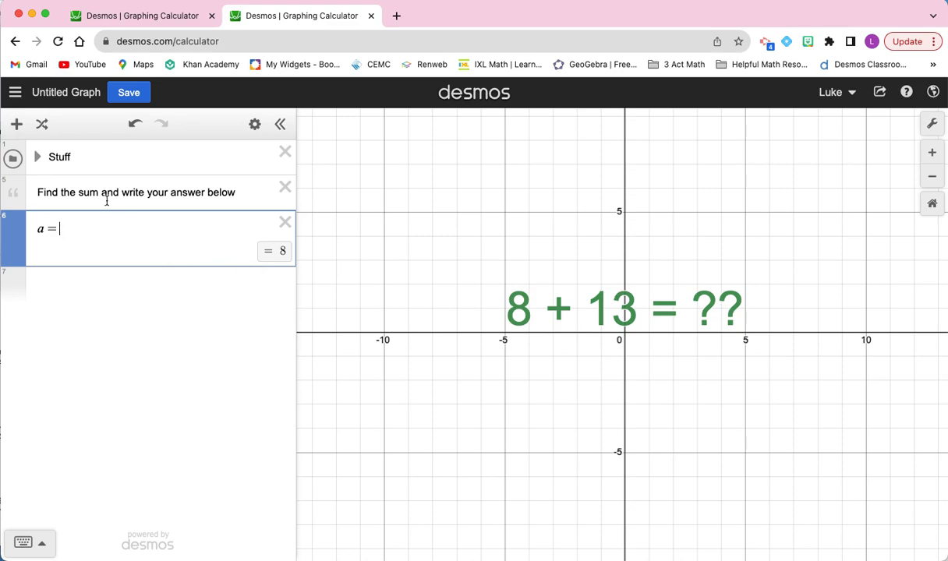
Expand the Stuff folder and rename the two random variables to a_1 and b_1
click(37, 158)
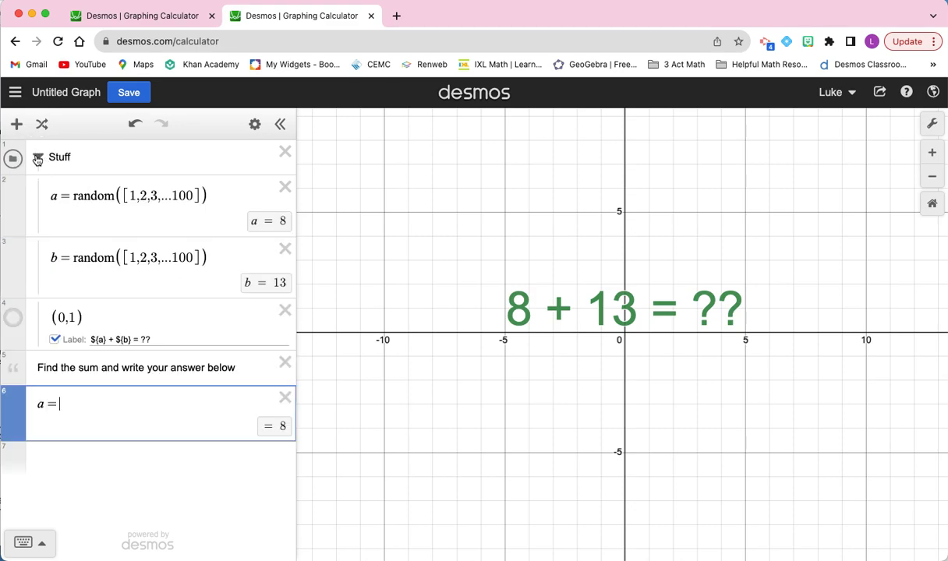
click(60, 201)
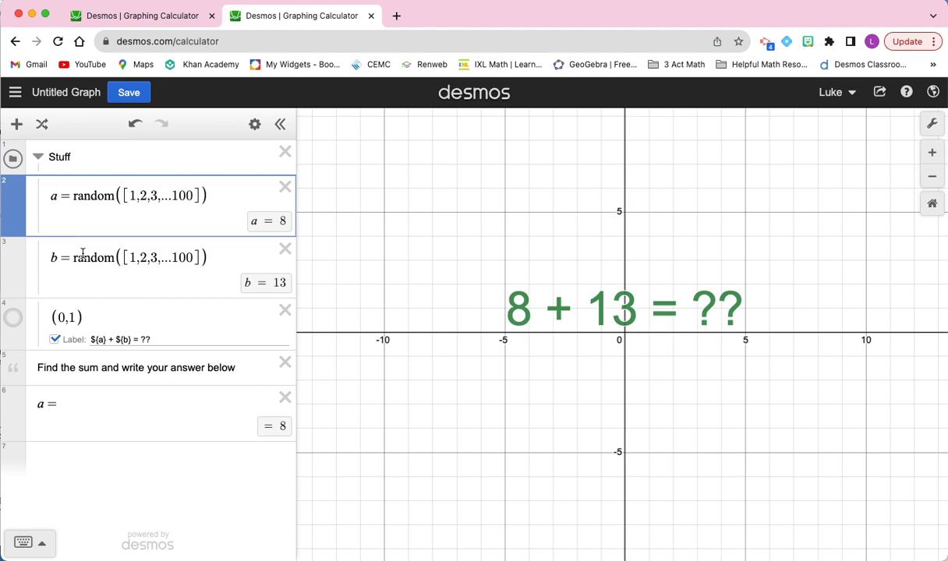
text(1)
click(57, 259)
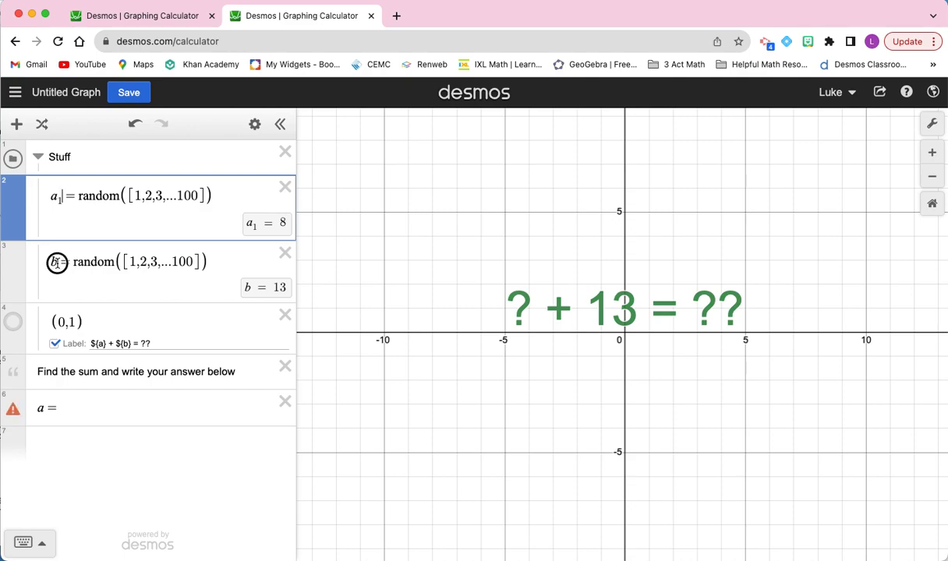
text(1)
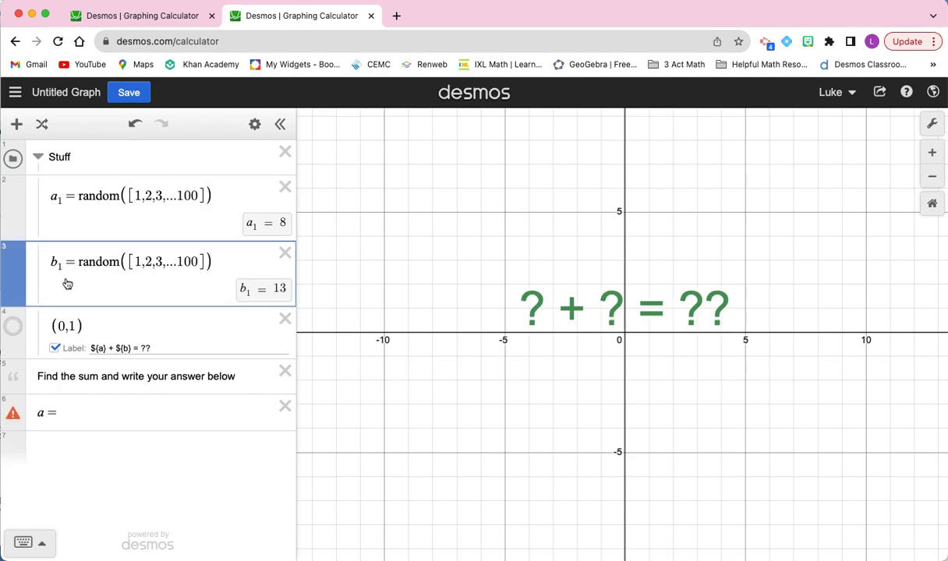
click(53, 447)
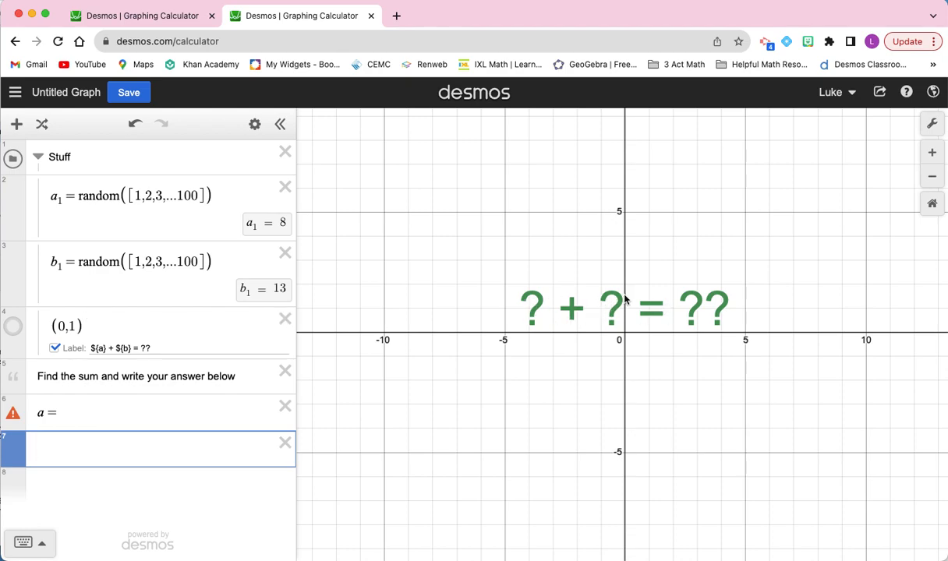
Update the label of the point (0,1) to ${a_1} + ${b_1} = ??
click(102, 348)
text(_)
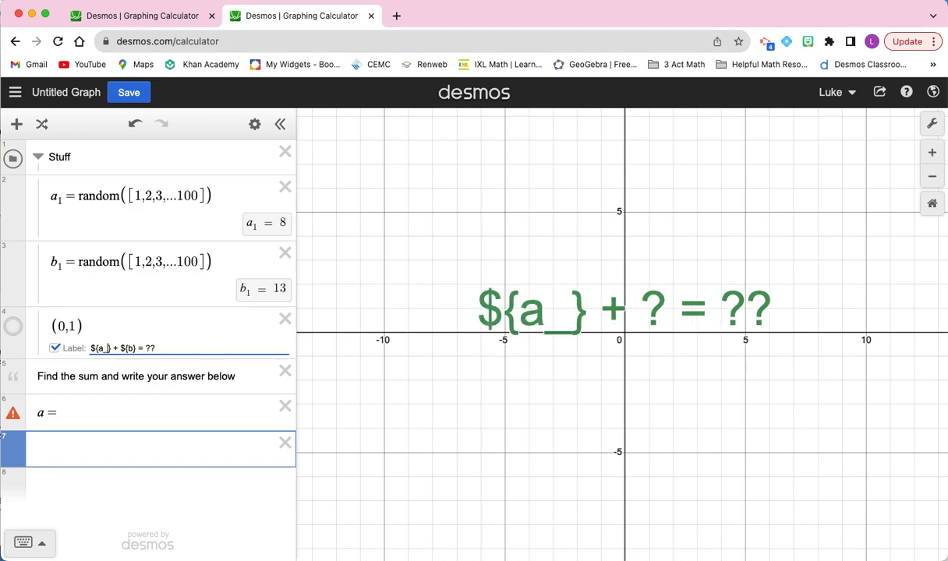
text(1)
key(Right)
key(Right)
key(Right)
key(Right)
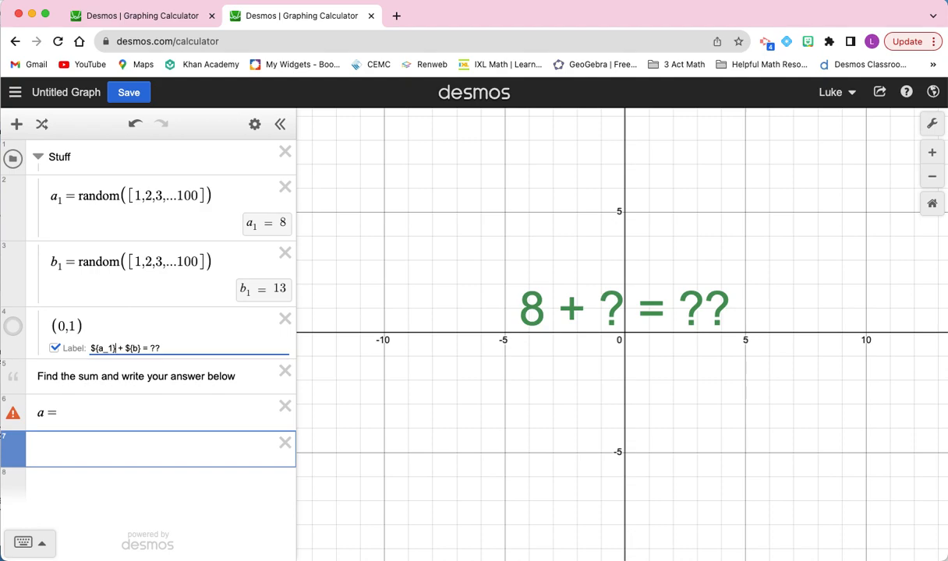
text(_)
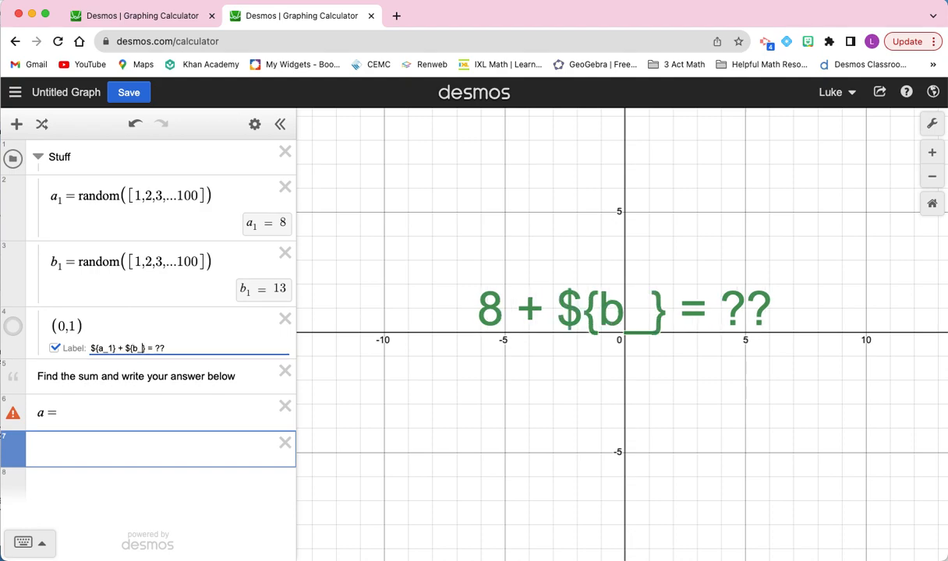
text(1)
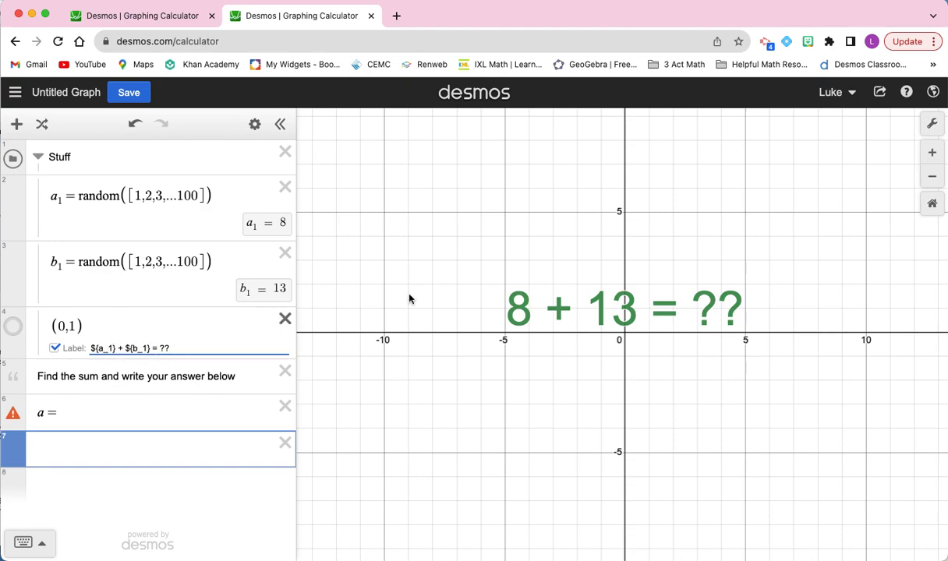
Insert the Gold Star PNG image into the graph and move it into the Stuff folder below the point
click(104, 410)
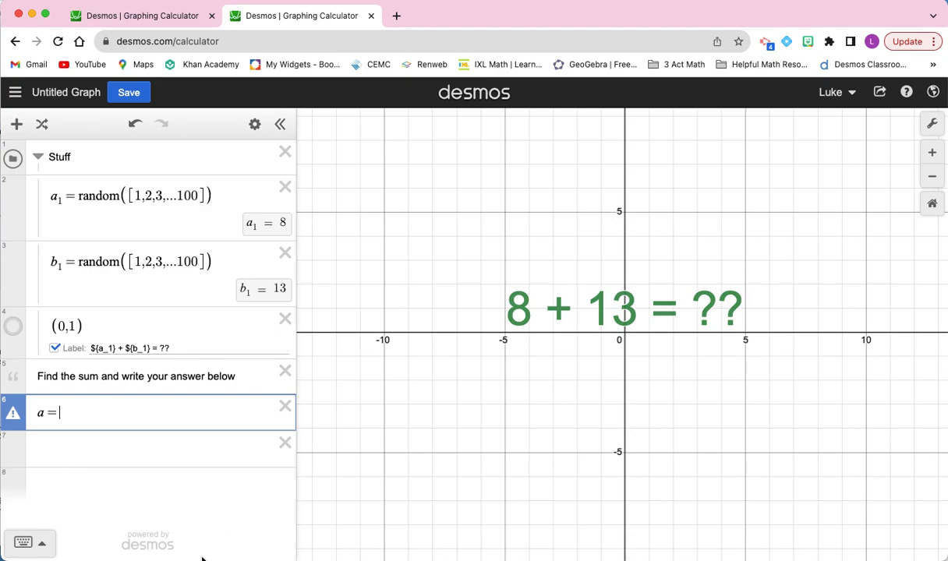
drag(169, 557, 169, 412)
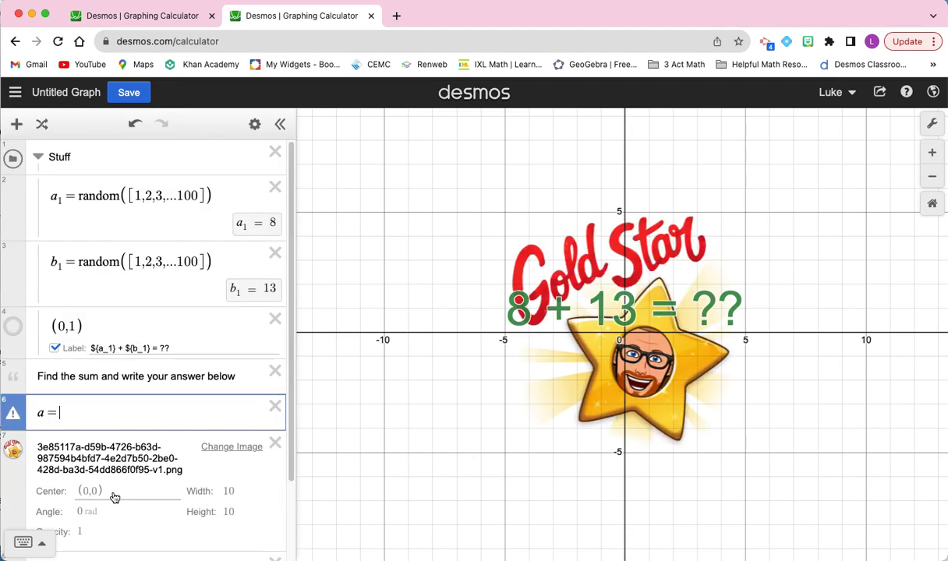
drag(15, 483, 46, 404)
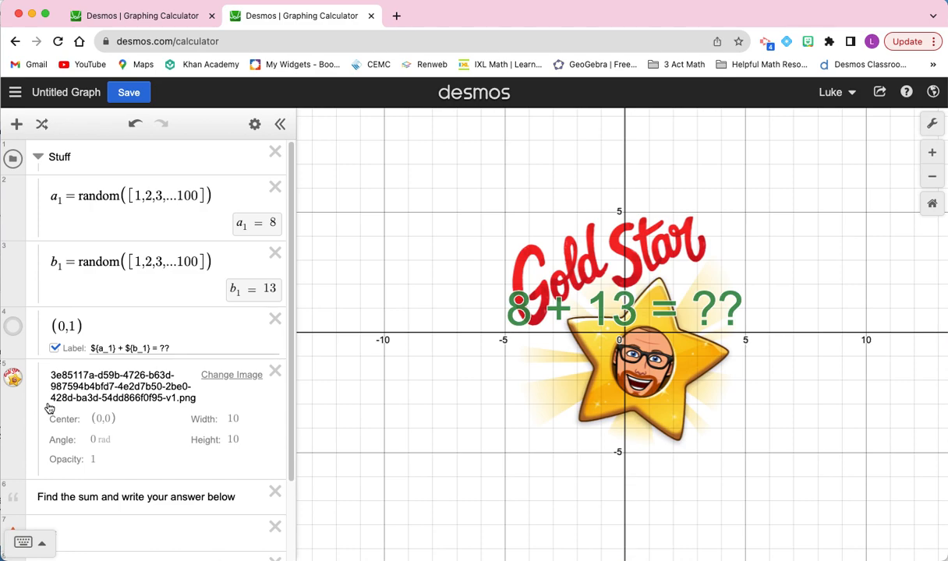
click(36, 159)
click(37, 159)
Shrink the Gold Star image to about 7.6 by 7.6 and set its center to (0,-5)
click(134, 421)
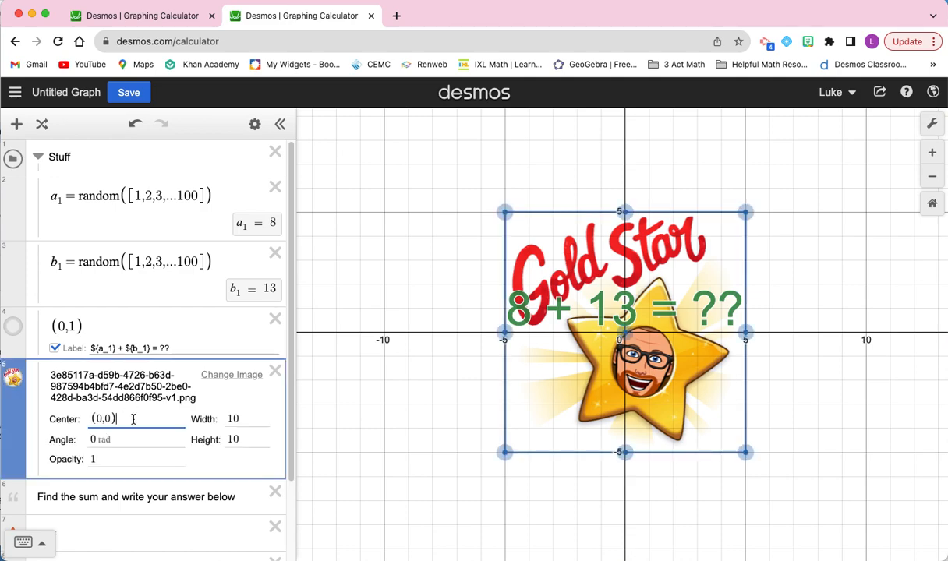
click(748, 211)
drag(747, 211, 717, 240)
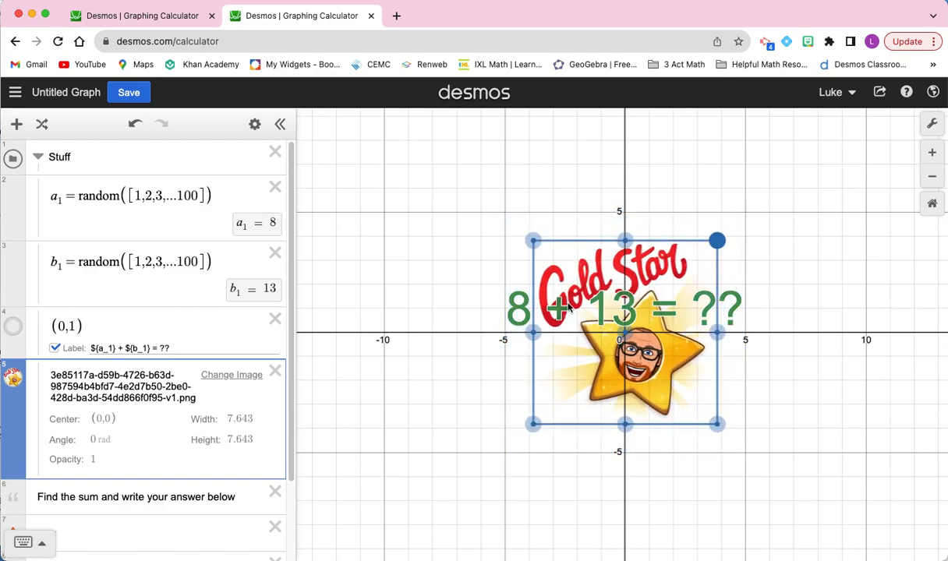
click(114, 419)
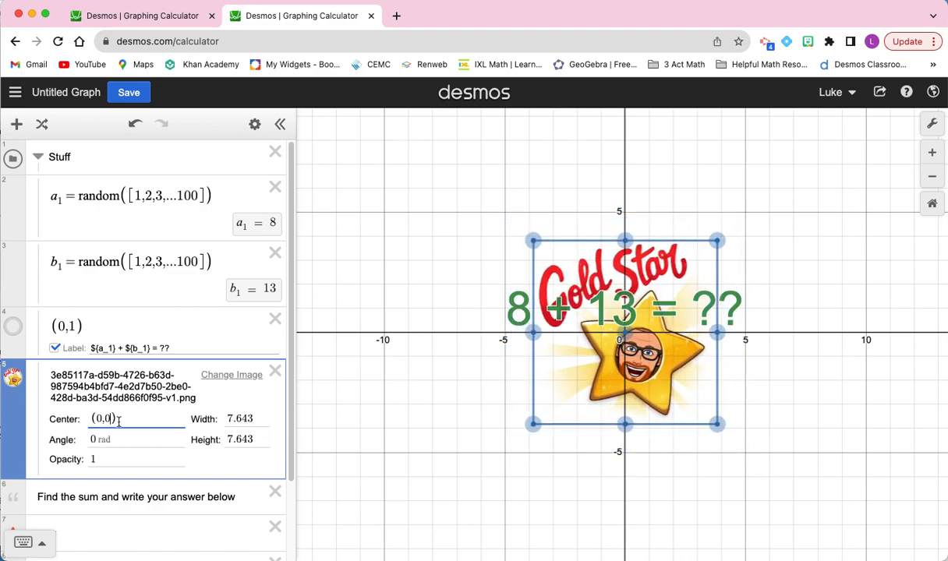
key(BackSpace)
text(-5)
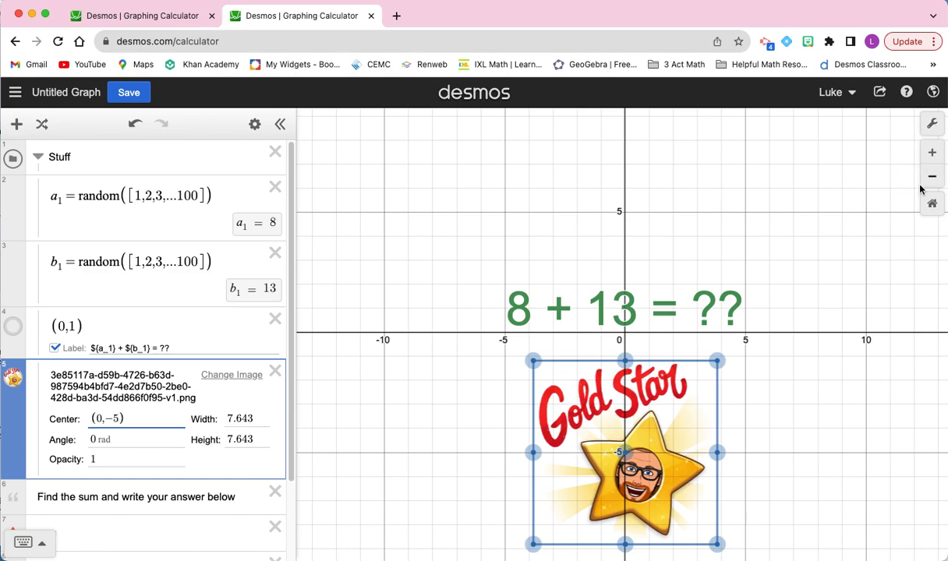
Hide the grid, the x-axis and the y-axis of the graph
click(932, 124)
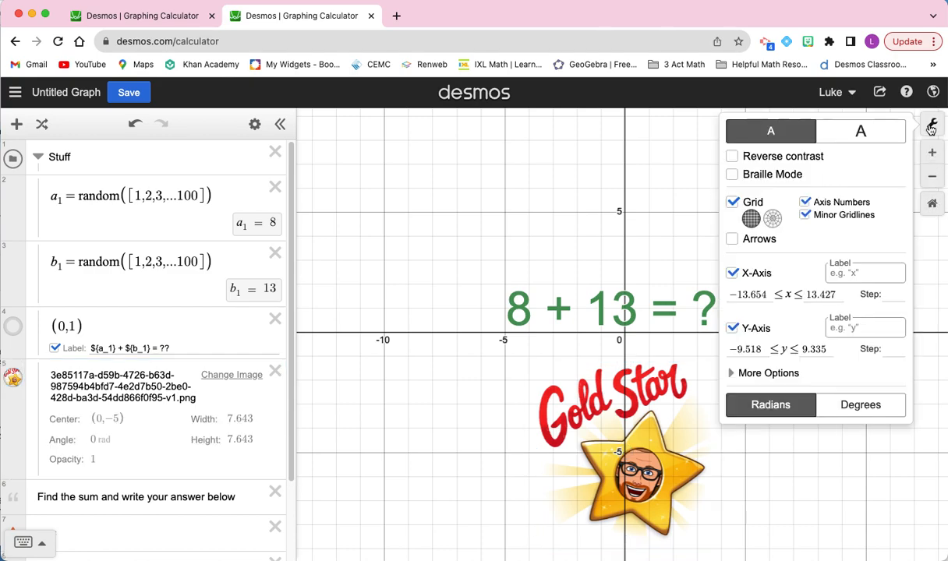
click(734, 204)
click(732, 251)
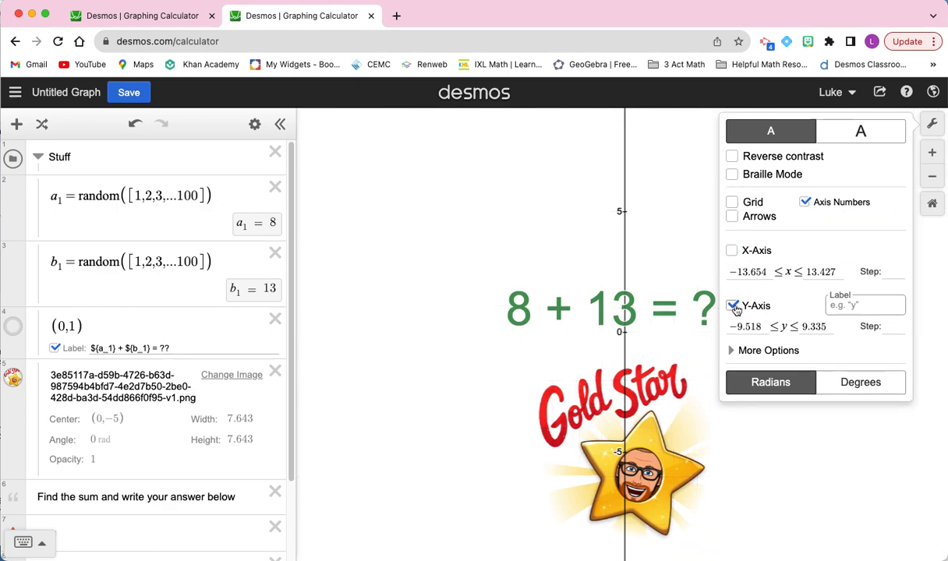
click(732, 306)
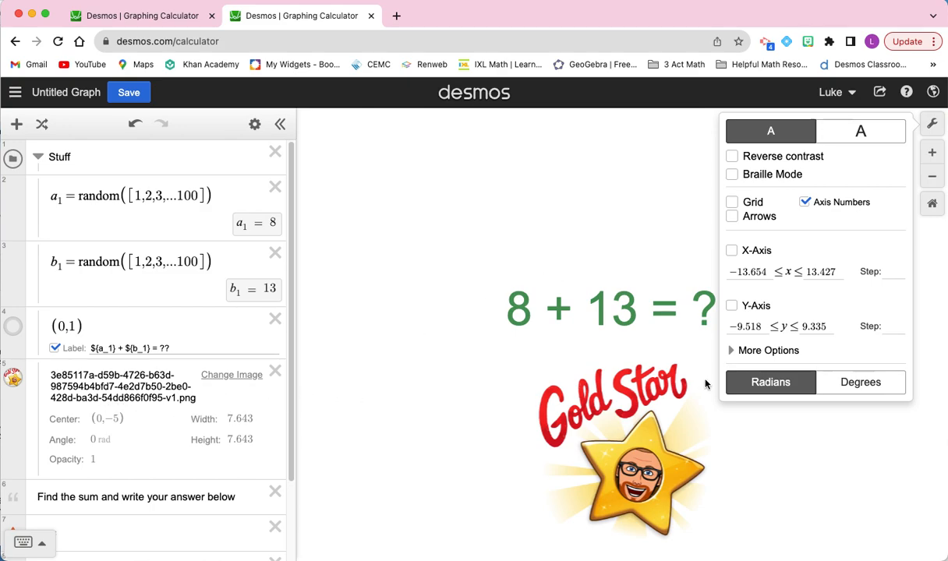
Add the restriction {a = a_1 + b_1} to the Gold Star image's center after (0,-5)
click(137, 420)
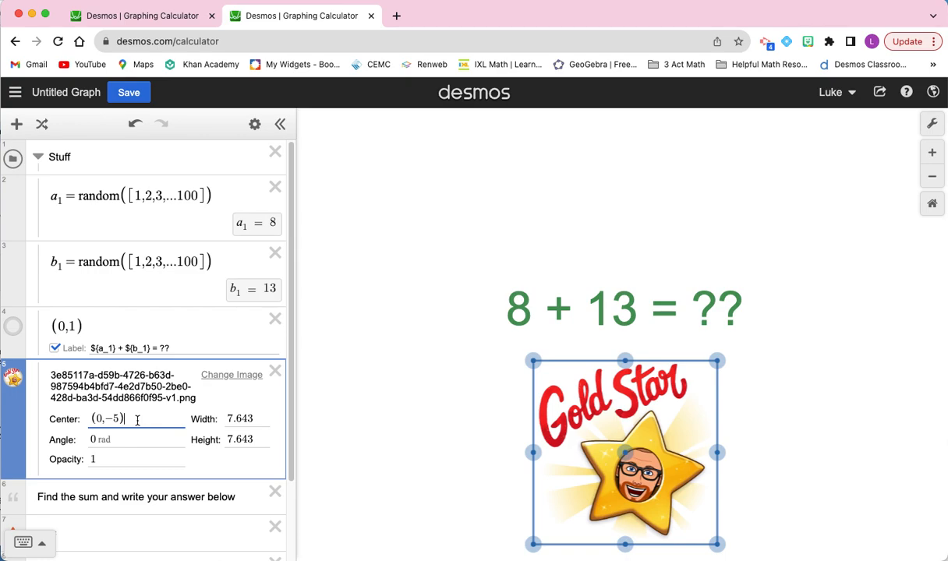
text({)
text(a)
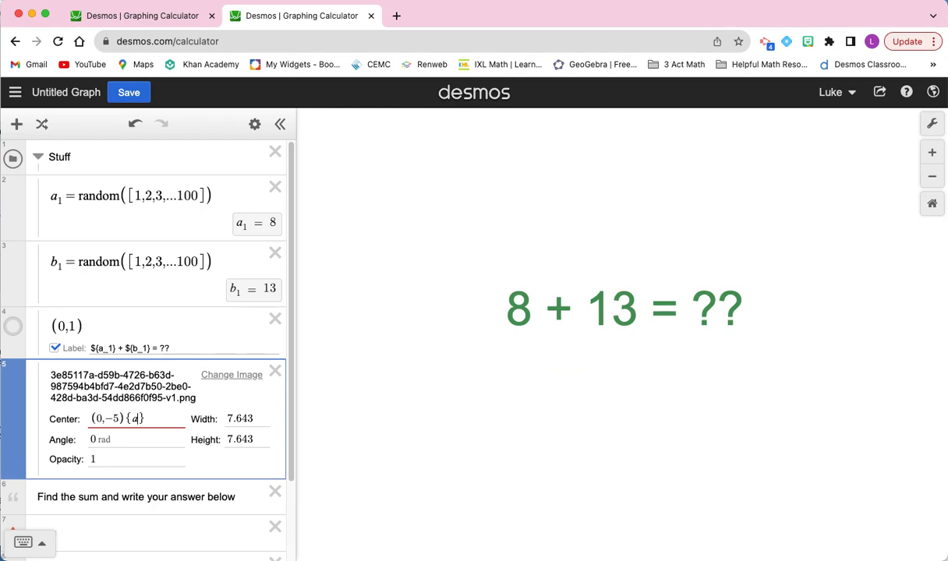
scroll(136, 459, down, 3)
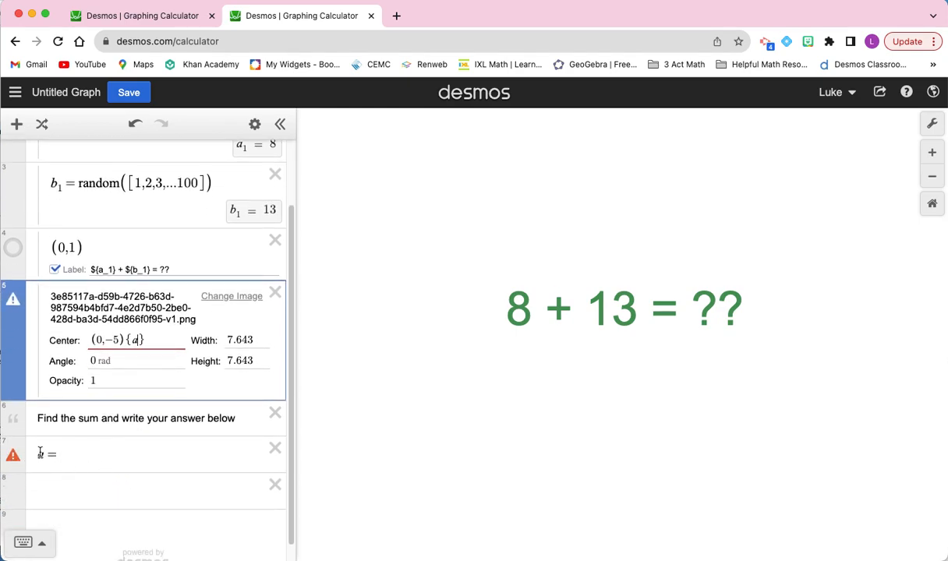
text(=a1)
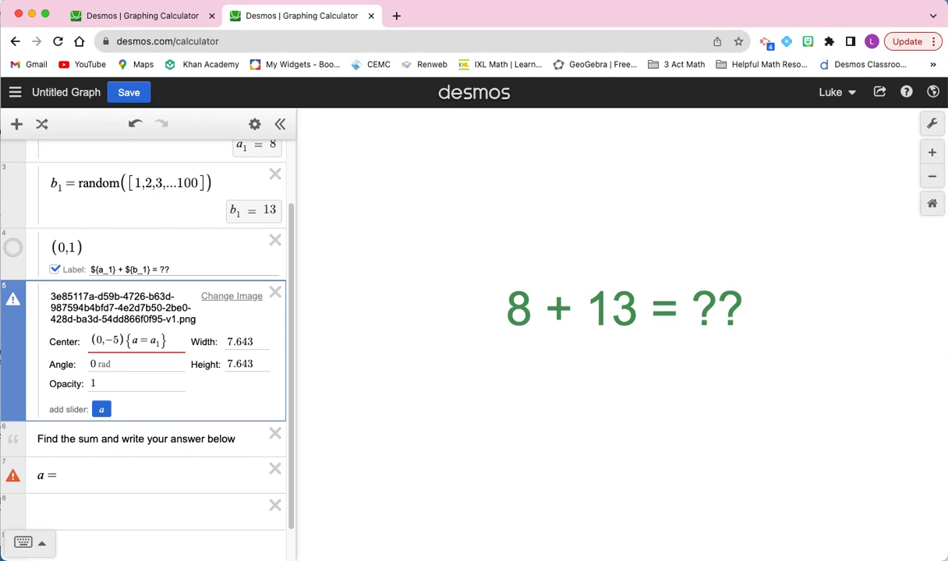
text(+b1)
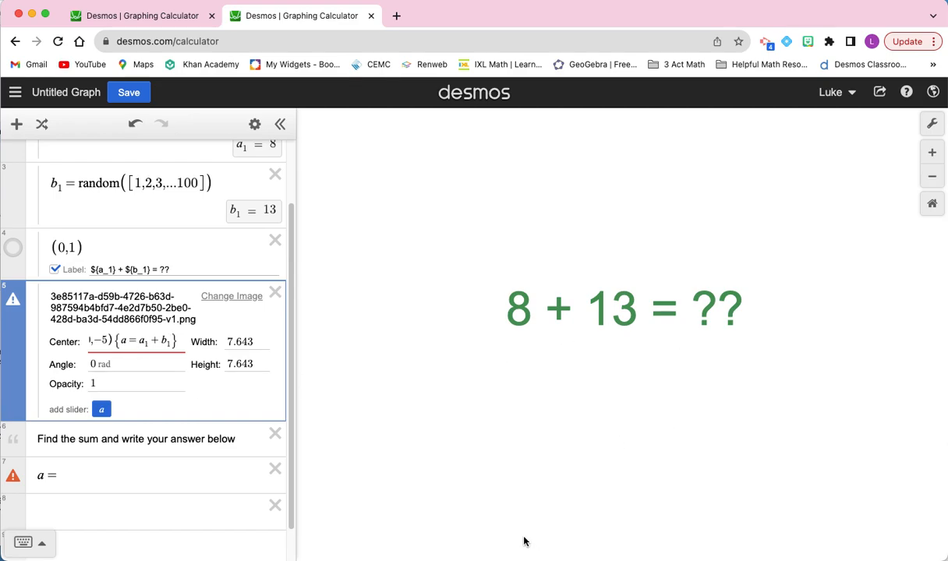
Test the answer check by setting a to 1 and replacing it with 21
click(78, 475)
text(1)
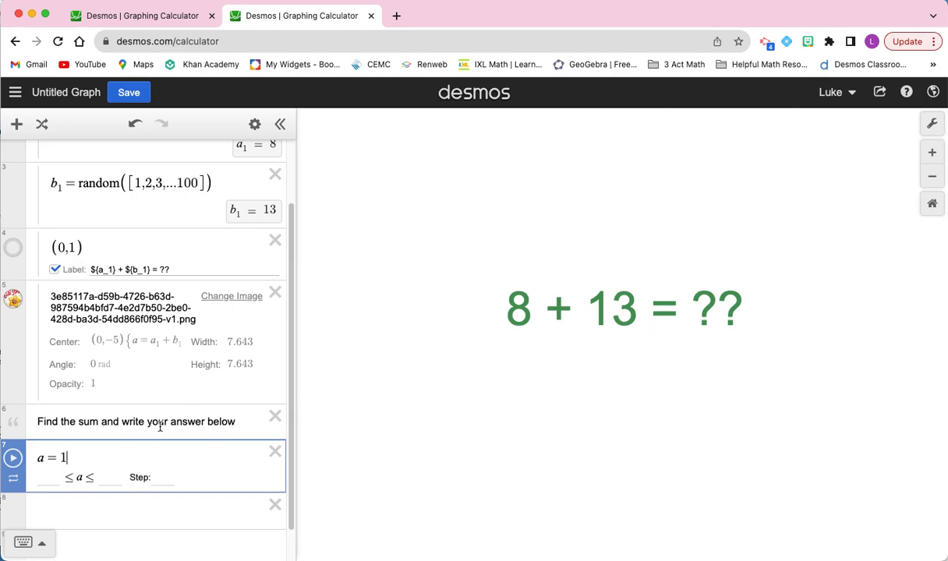
key(BackSpace)
text(21)
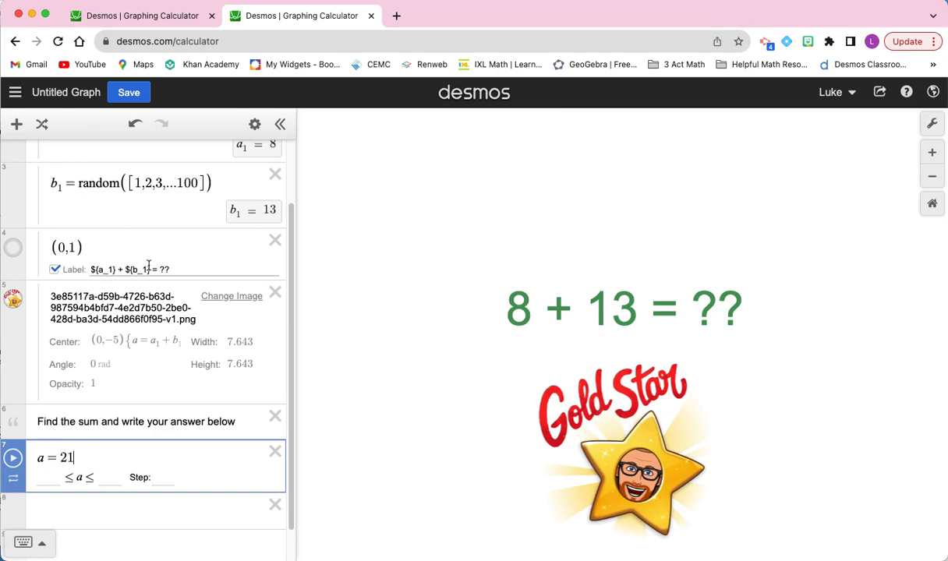
Randomize the addition problem once and collapse the Stuff folder
scroll(163, 275, up, 1)
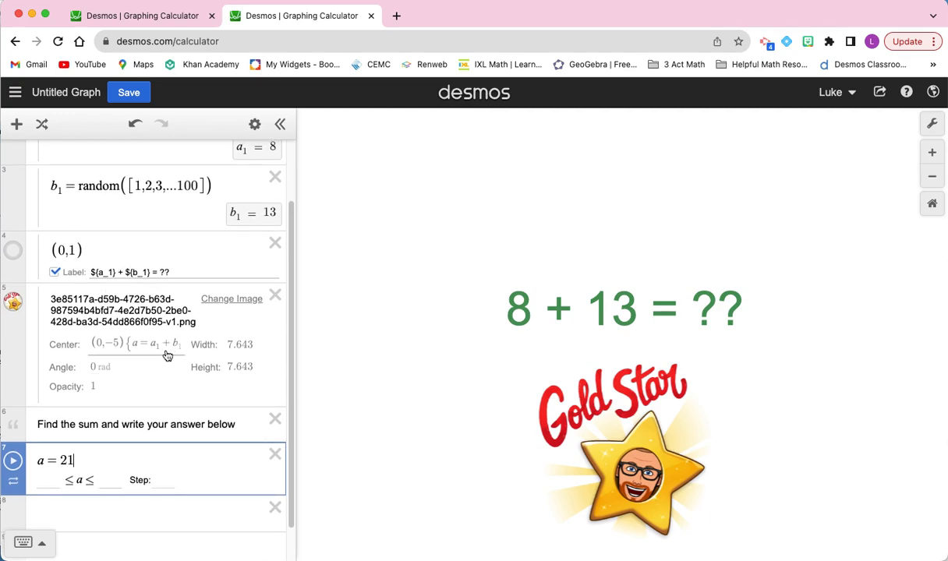
scroll(161, 374, up, 3)
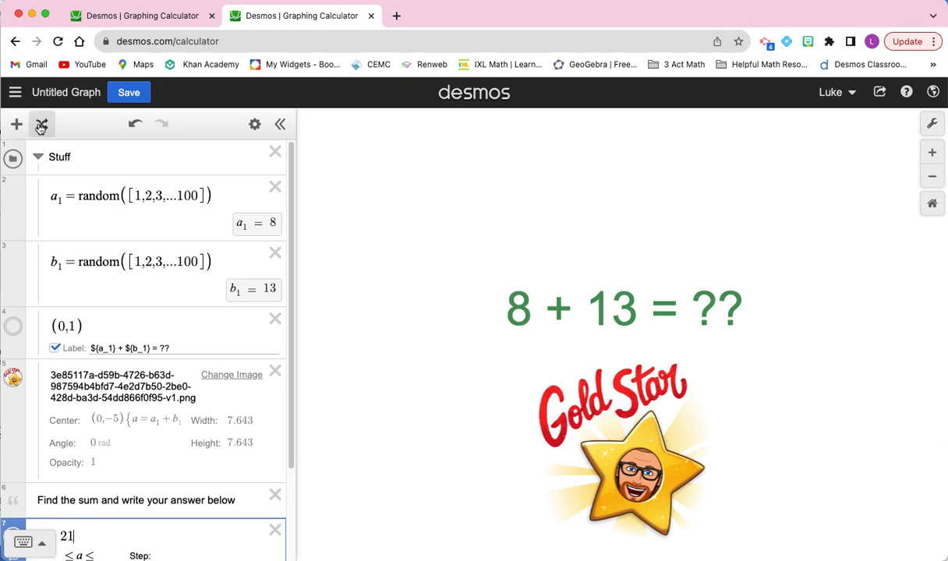
click(41, 125)
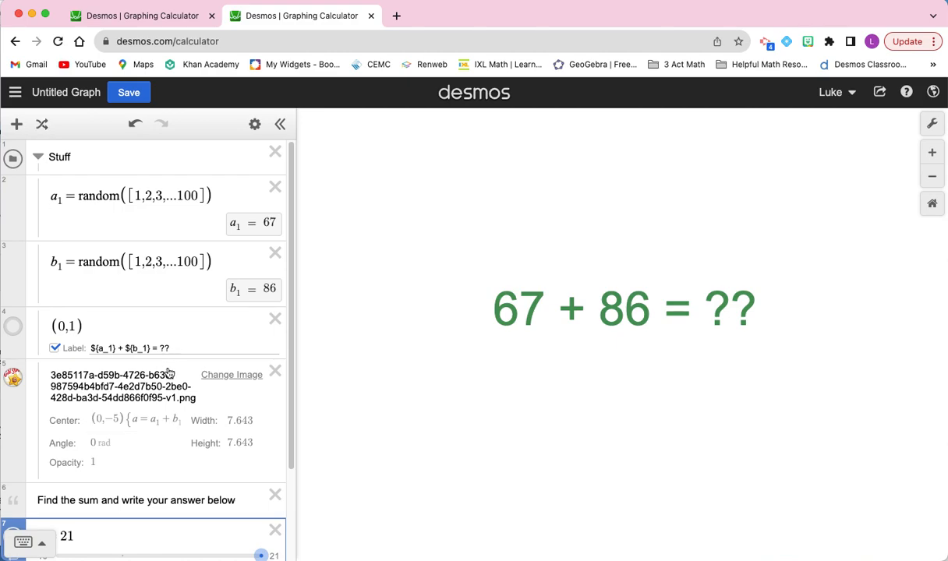
scroll(113, 510, down, 1)
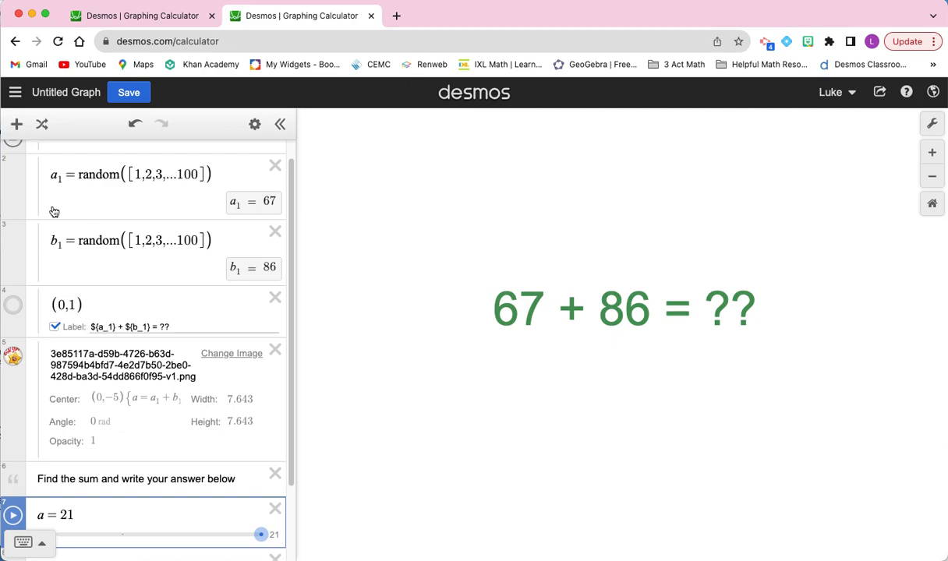
scroll(51, 230, up, 1)
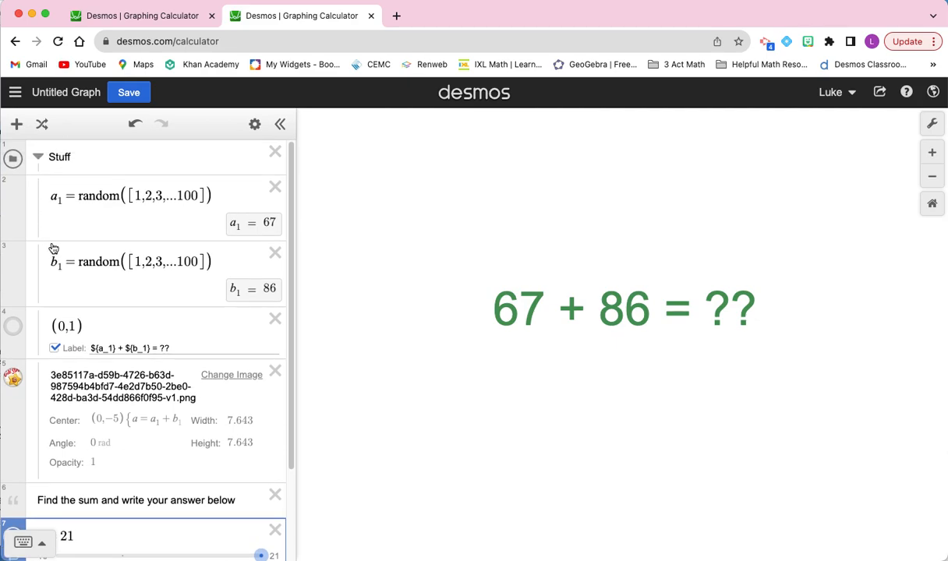
click(38, 157)
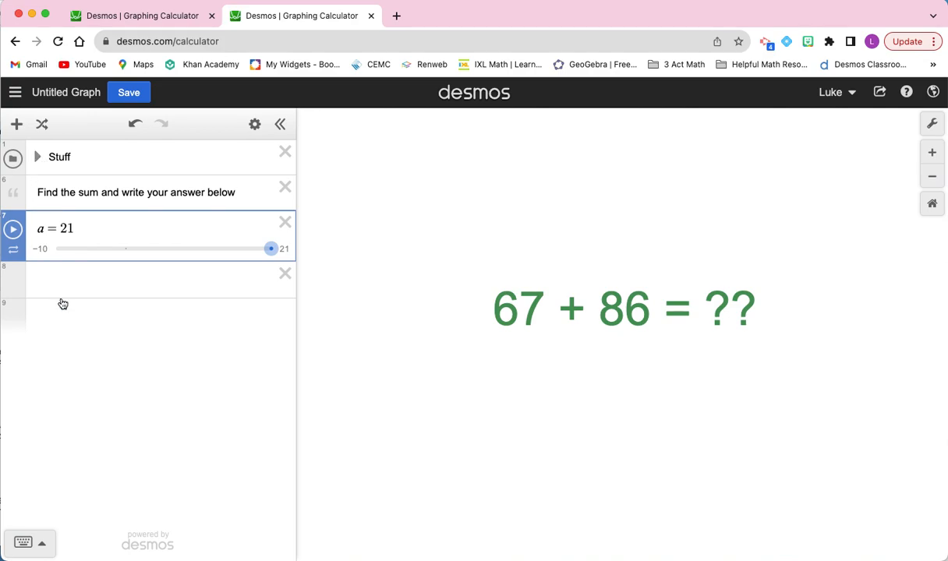
Clear the value of a so only "a =" is left, and randomize the addition problem twice
click(78, 229)
key(BackSpace)
key(BackSpace)
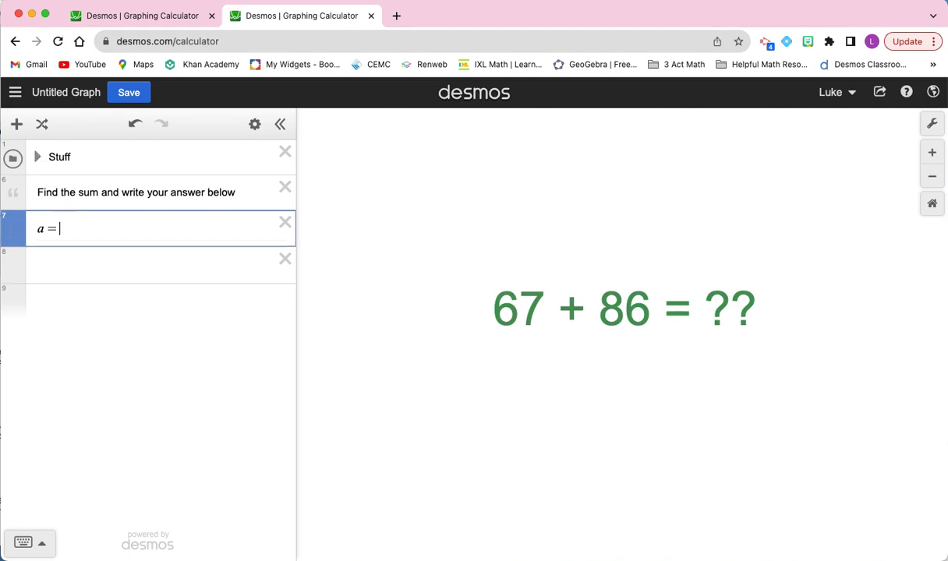
click(42, 126)
click(42, 125)
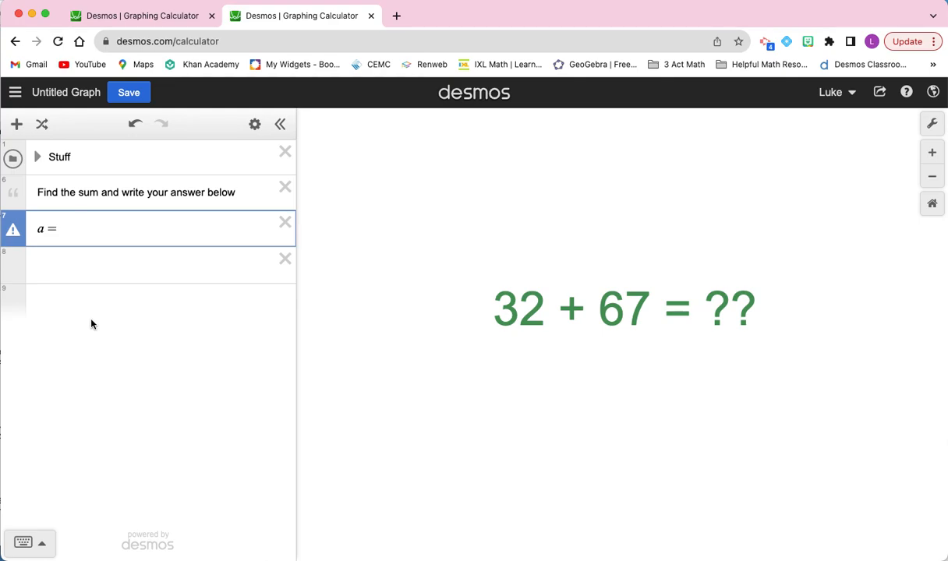
Replace the instruction note's text with "Guess the coordinates of the point"
triple_click(95, 194)
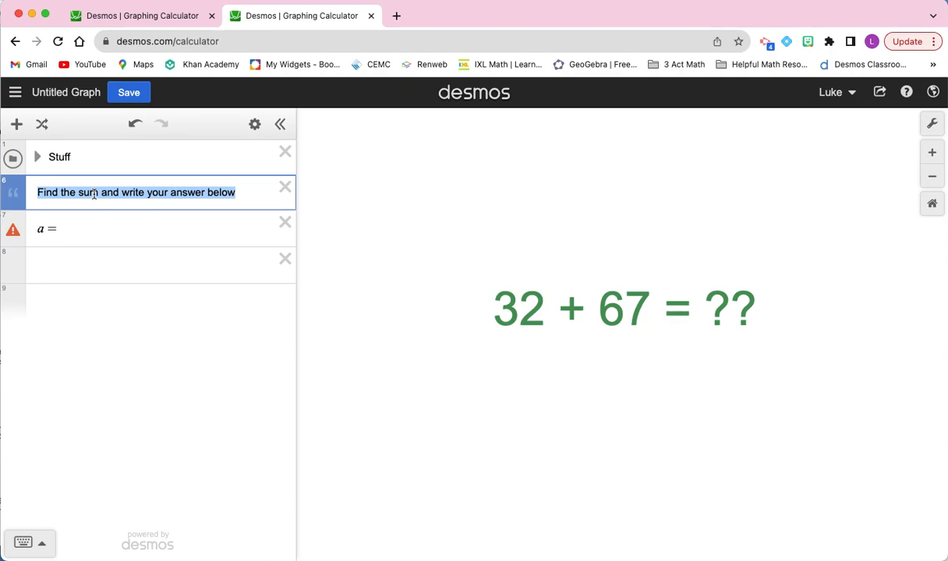
text(Guess the)
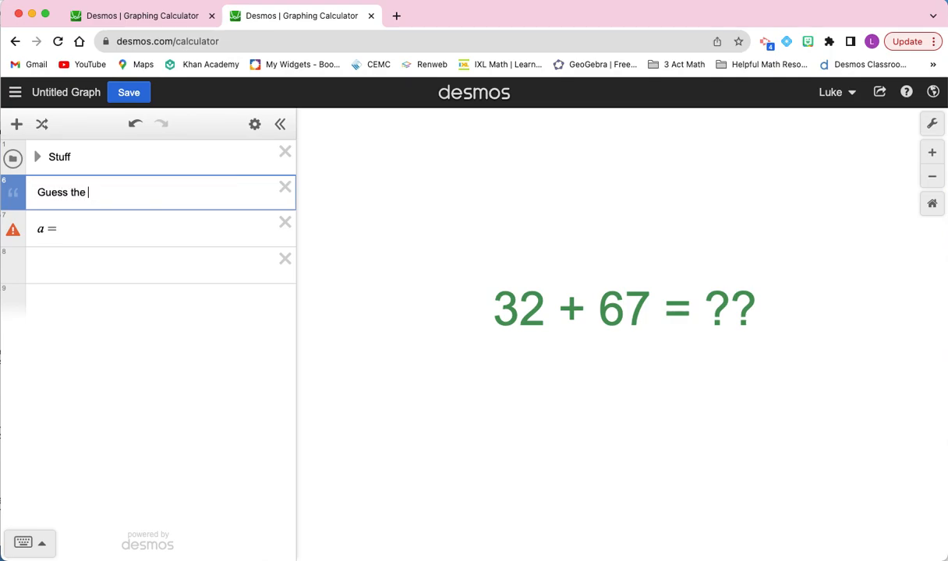
text( coordinates of the point)
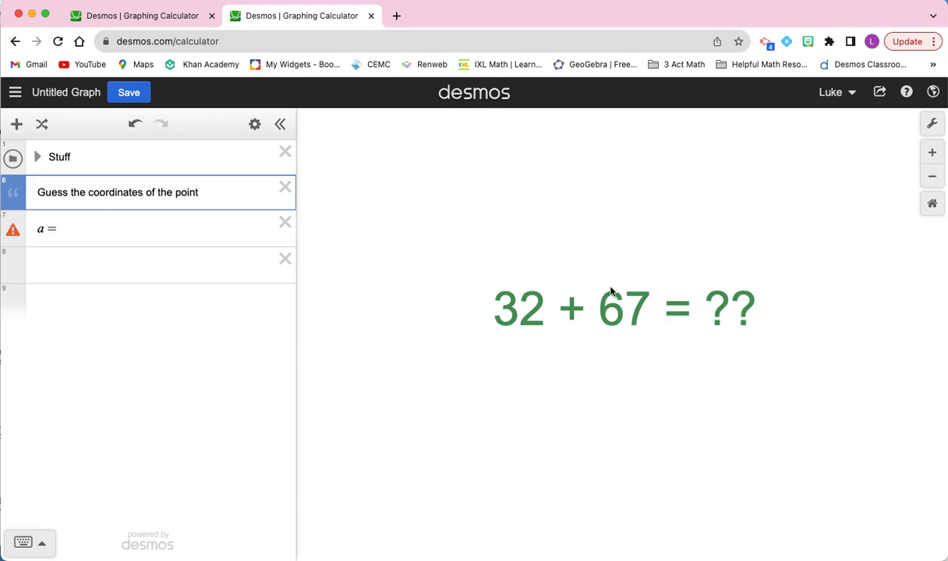
Expand the Stuff folder and insert an empty expression below the b_1 definition
click(39, 157)
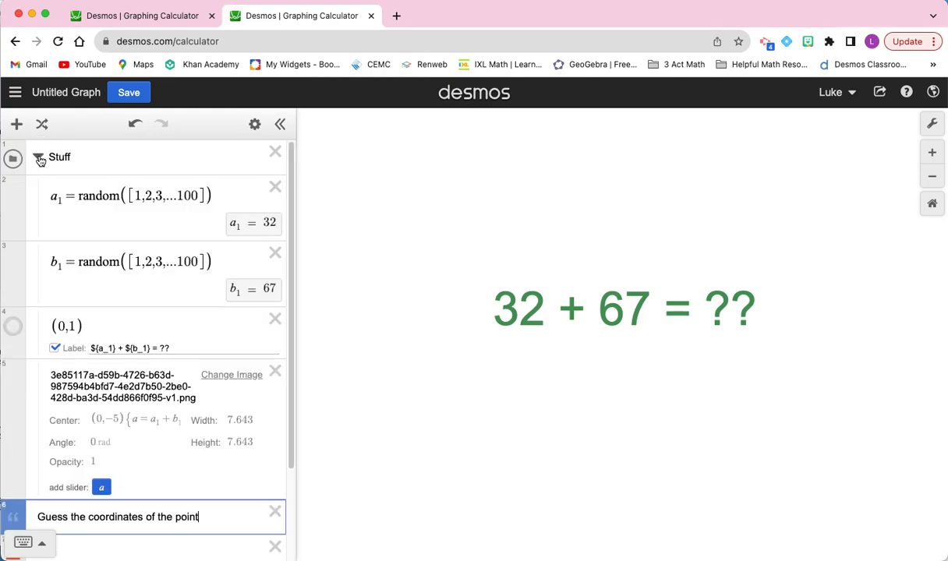
click(217, 262)
key(Return)
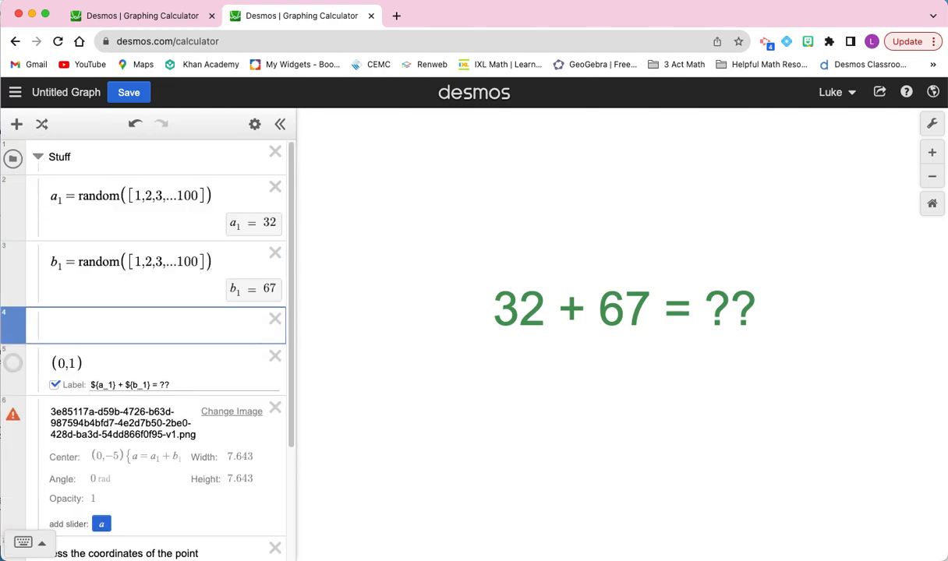
Change the random lists of both a_1 and b_1 to [-7,-6,...8]
drag(200, 195, 136, 188)
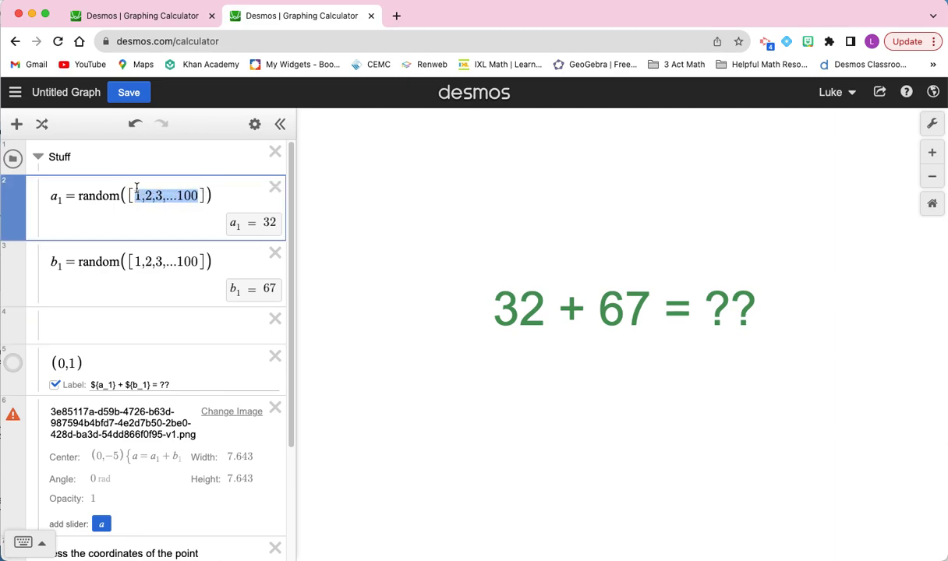
key(BackSpace)
text(-7,-)
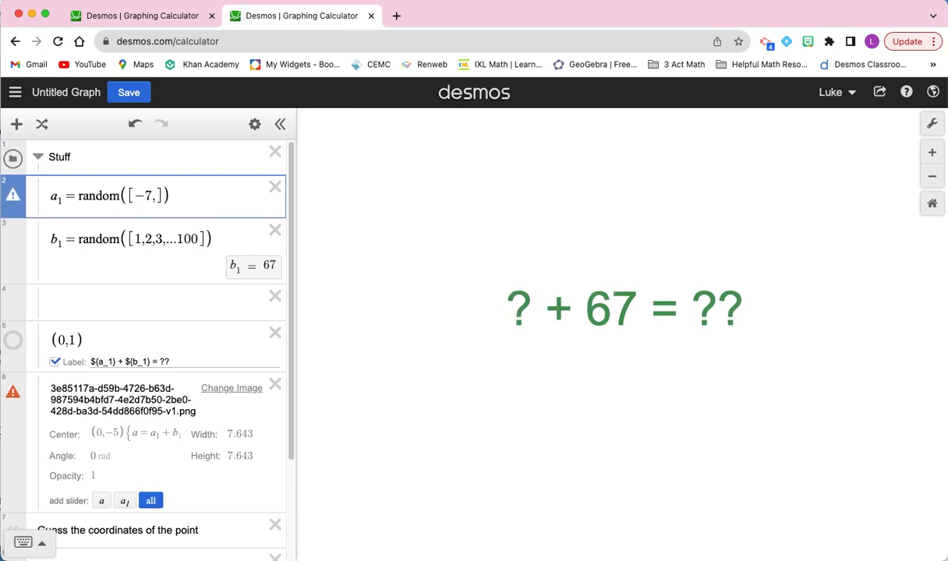
text(6,...8)
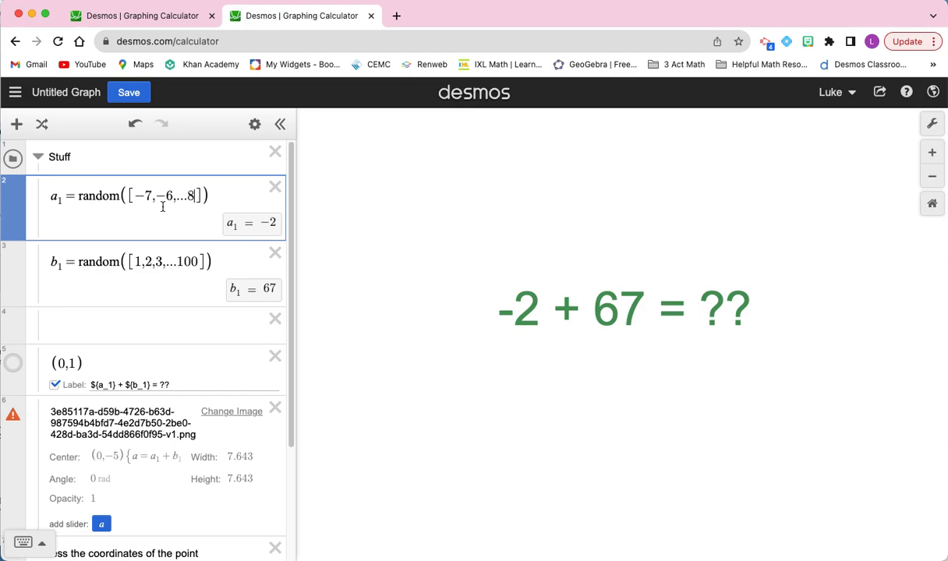
drag(136, 196, 193, 201)
key(super+c)
drag(134, 261, 196, 262)
key(super+v)
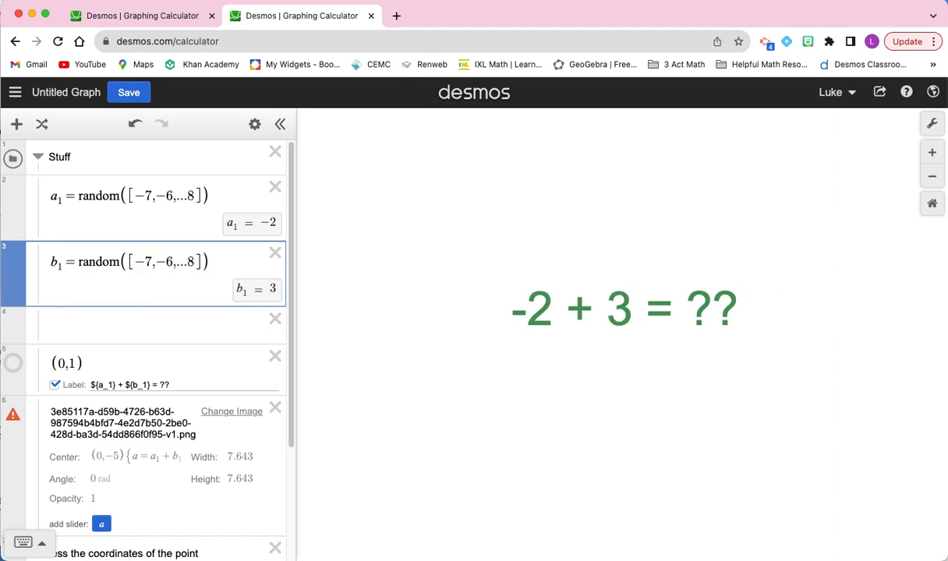
Turn off the label of the point (0,1) and enter the point (a_1,b_1) in the empty expression above it
click(55, 385)
click(68, 323)
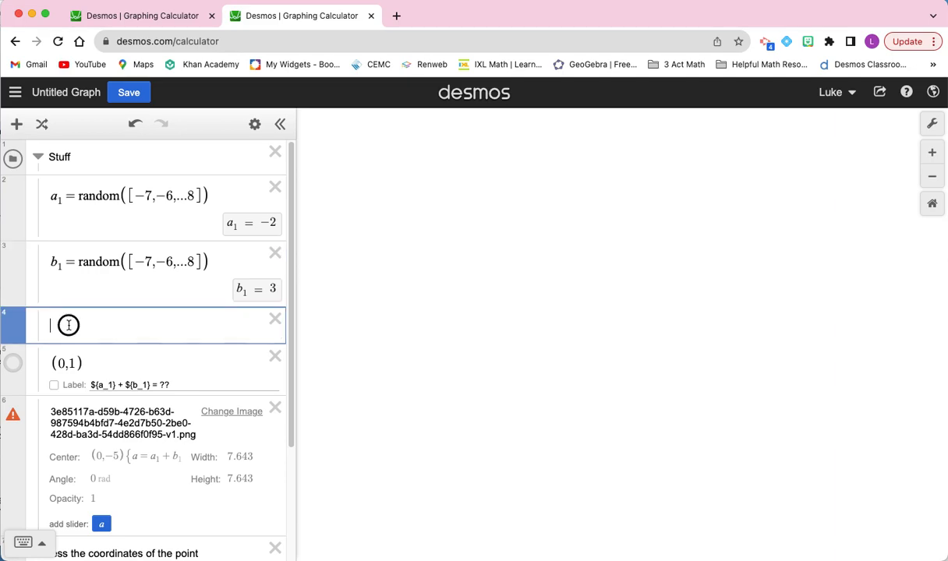
text(()
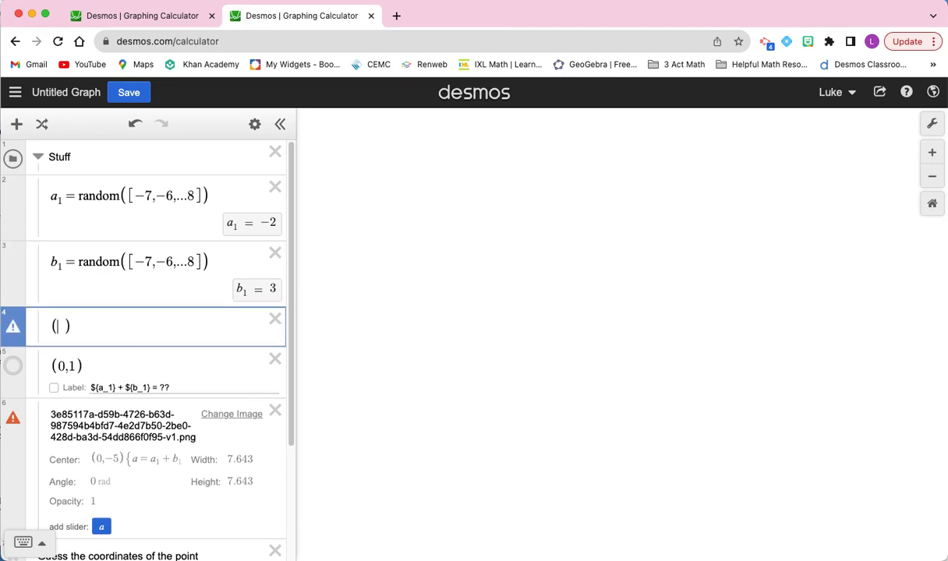
text(a1,b)
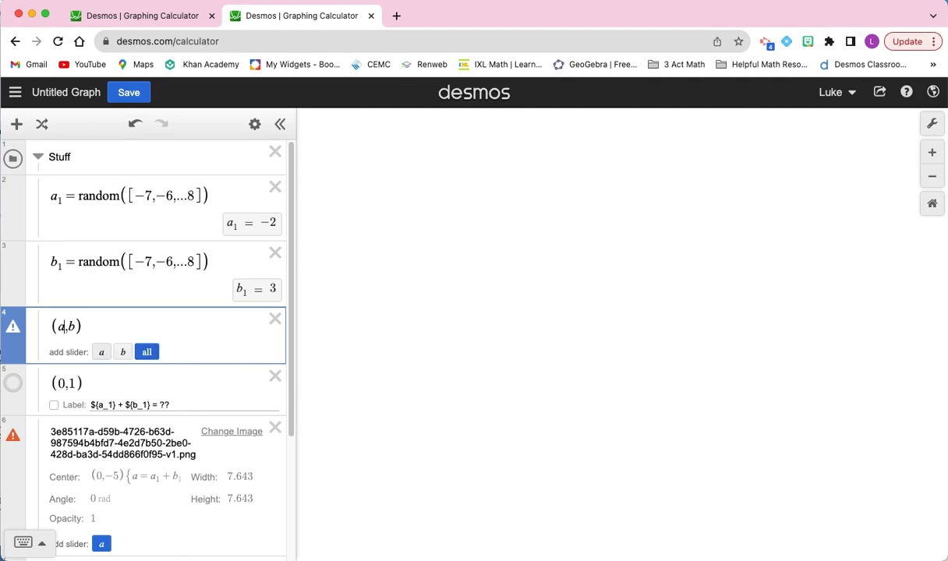
text(1)
key(Right)
key(Right)
text(1)
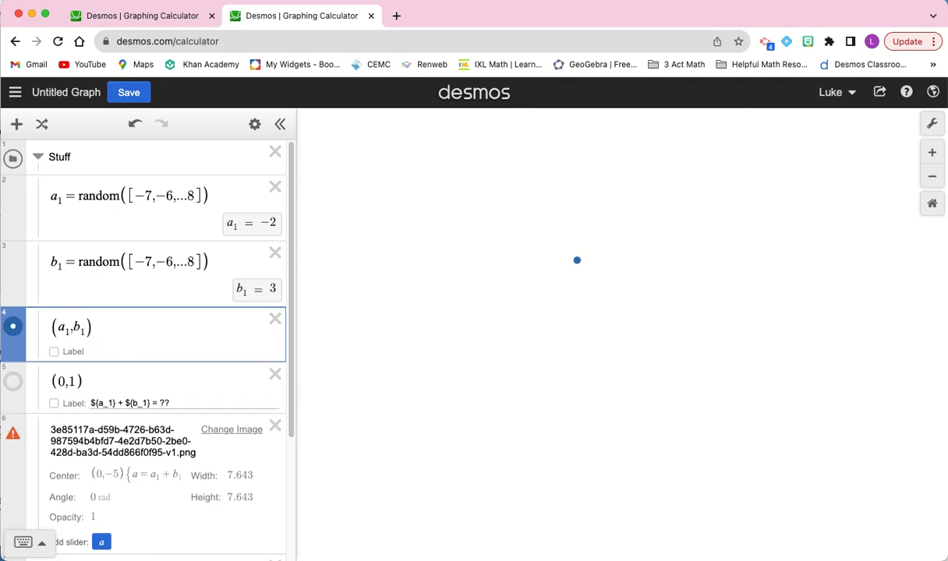
Show the x-axis and y-axis with axis numbers, keeping the grid off
click(933, 125)
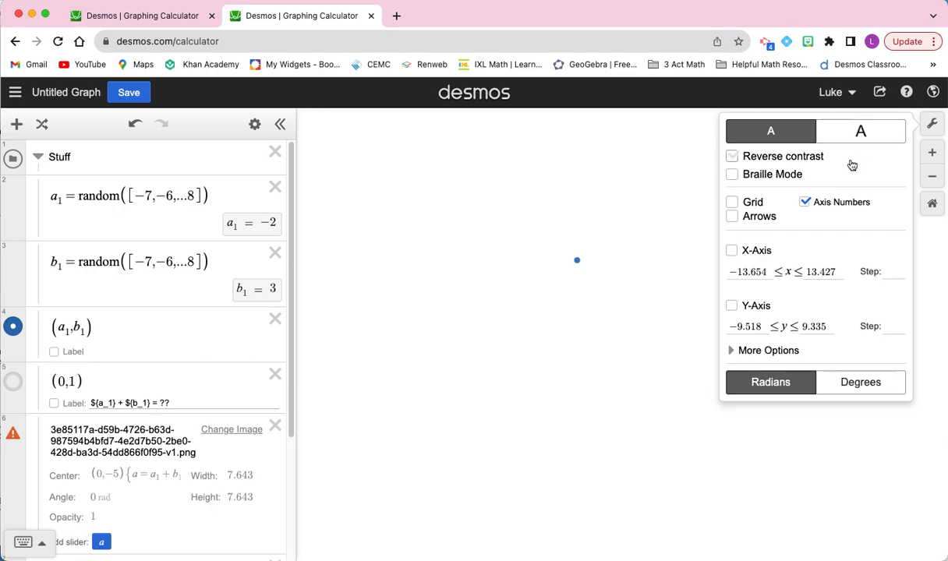
click(734, 204)
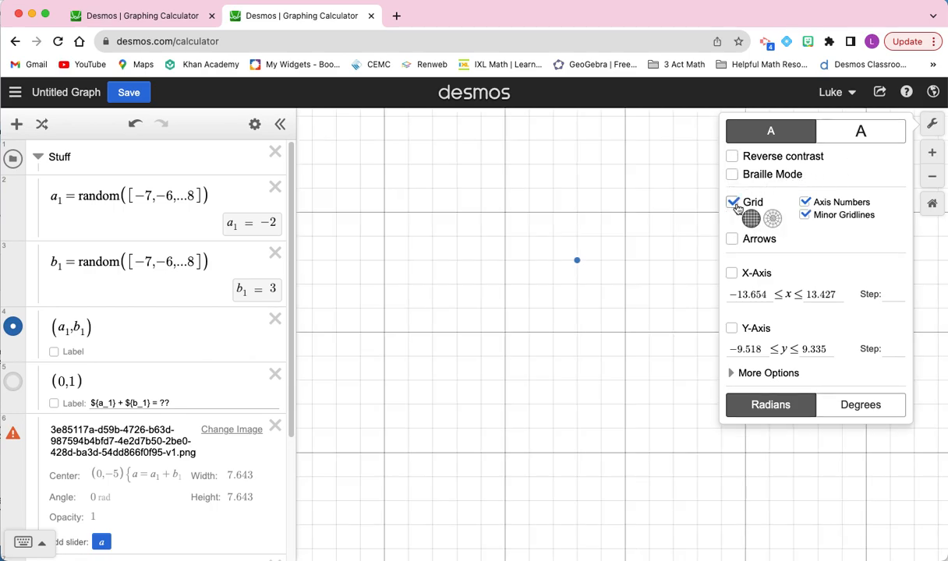
click(733, 203)
click(733, 251)
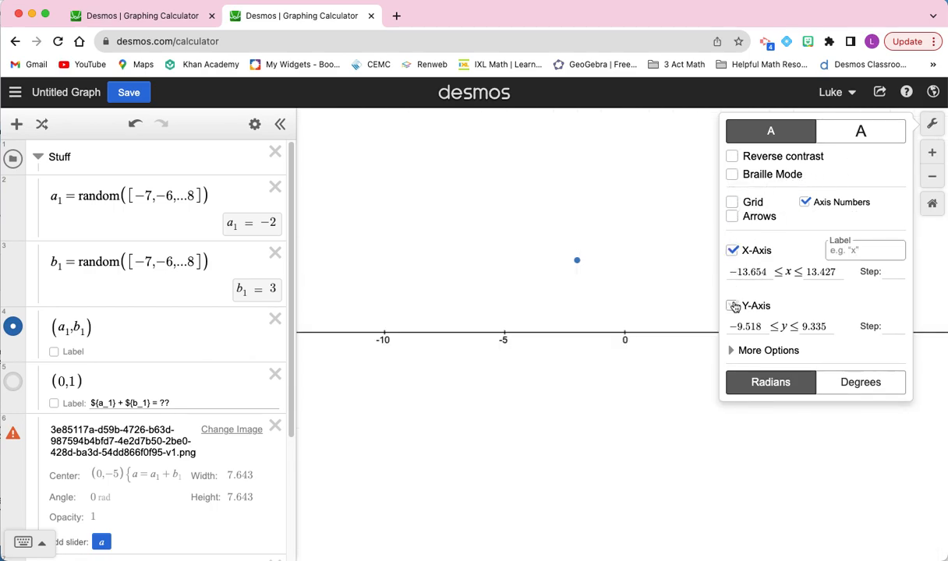
click(734, 306)
click(806, 203)
click(805, 203)
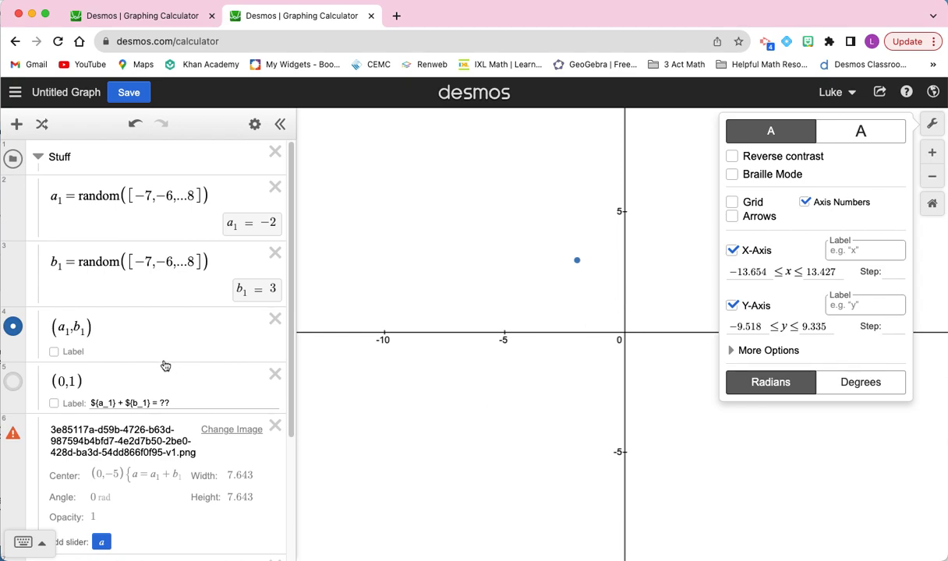
Rename the answer variable a to x_coordinate in the expression below the note "Guess the coordinates of the point"
scroll(164, 363, down, 1)
scroll(163, 361, down, 2)
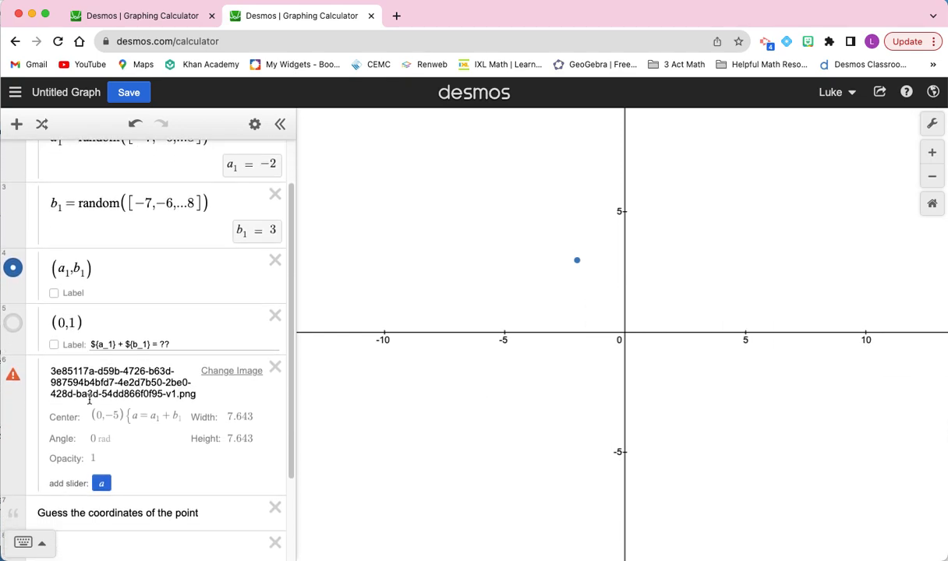
click(143, 414)
scroll(144, 421, down, 5)
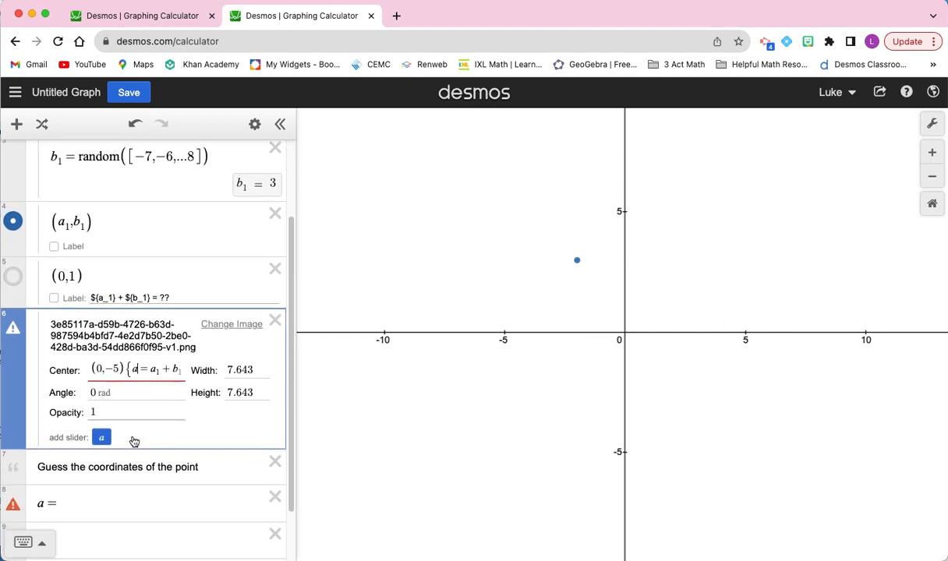
click(43, 439)
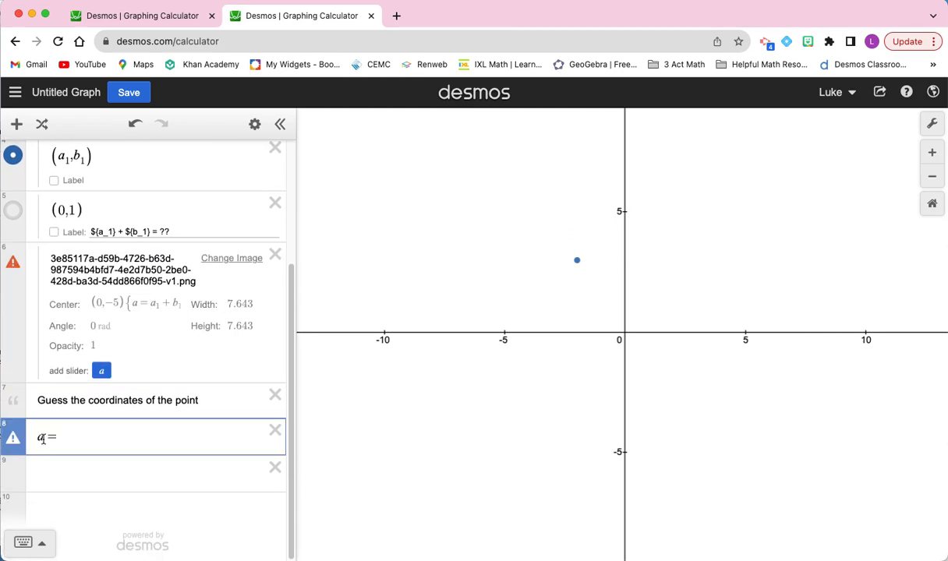
key(BackSpace)
text(x_coo)
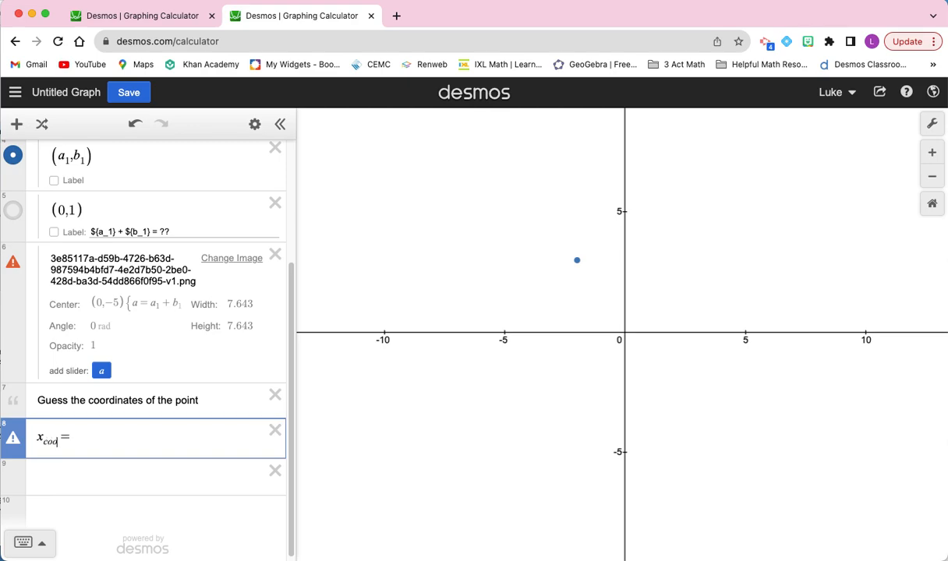
text(rdinate)
Enter y_coorindate= in the empty expression below x_coordinate, leaving its value blank
click(47, 472)
text(y_co)
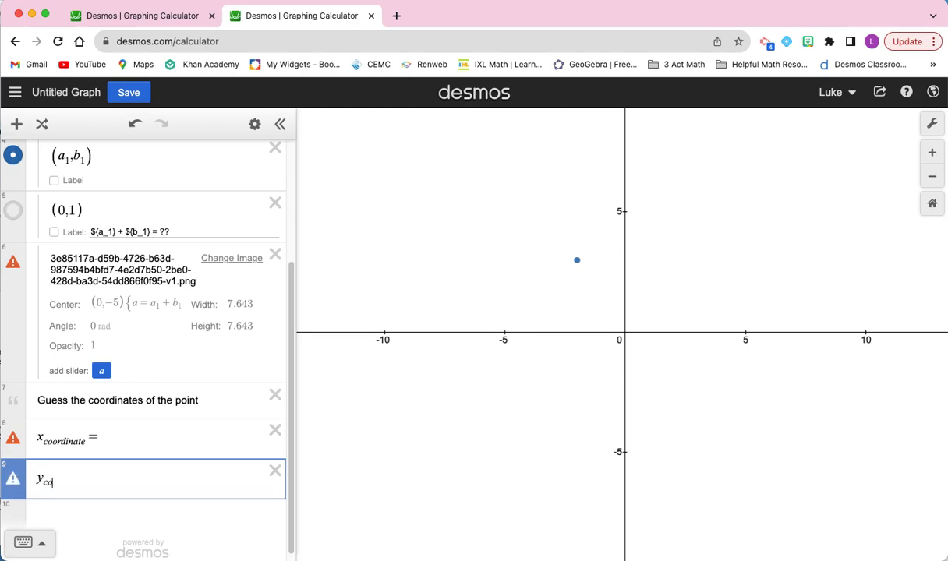
text(orindate=)
Duplicate the Gold Star image, centring the copy at (-5,-5) and the original at (5,-5)
click(255, 124)
click(236, 260)
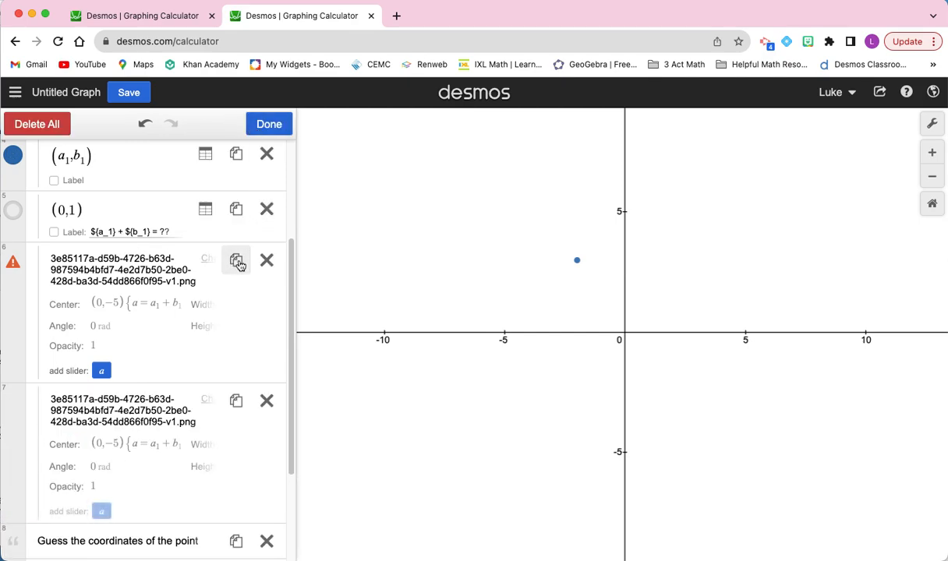
click(105, 431)
key(BackSpace)
text(-5)
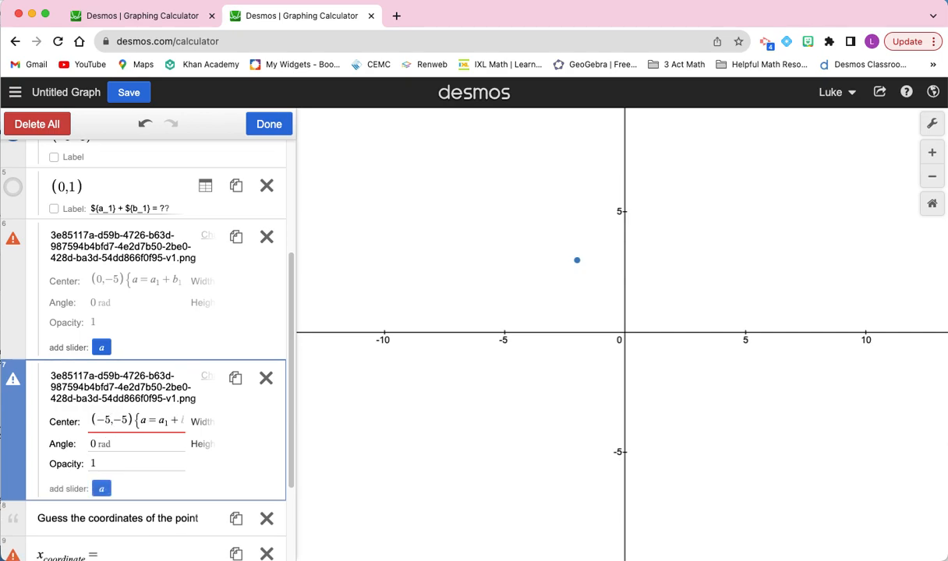
click(99, 280)
key(BackSpace)
text(5)
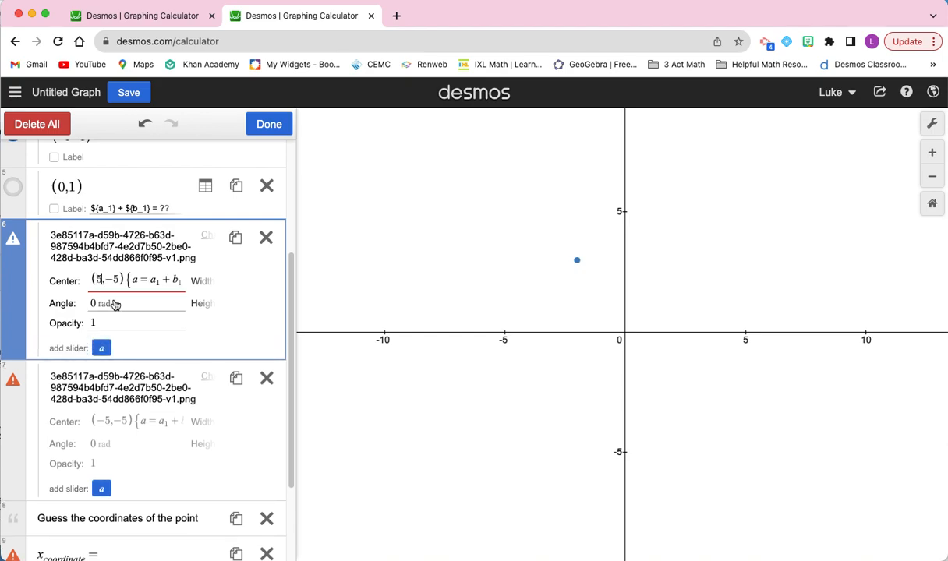
Change the condition in the original image's center to {x_coordinate = a_1}
click(156, 278)
click(134, 278)
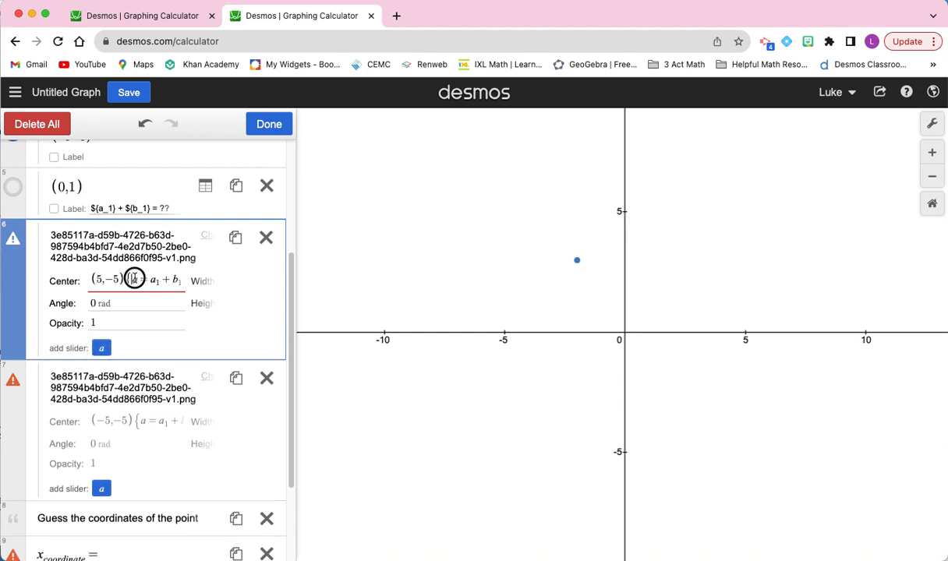
key(BackSpace)
text(x)
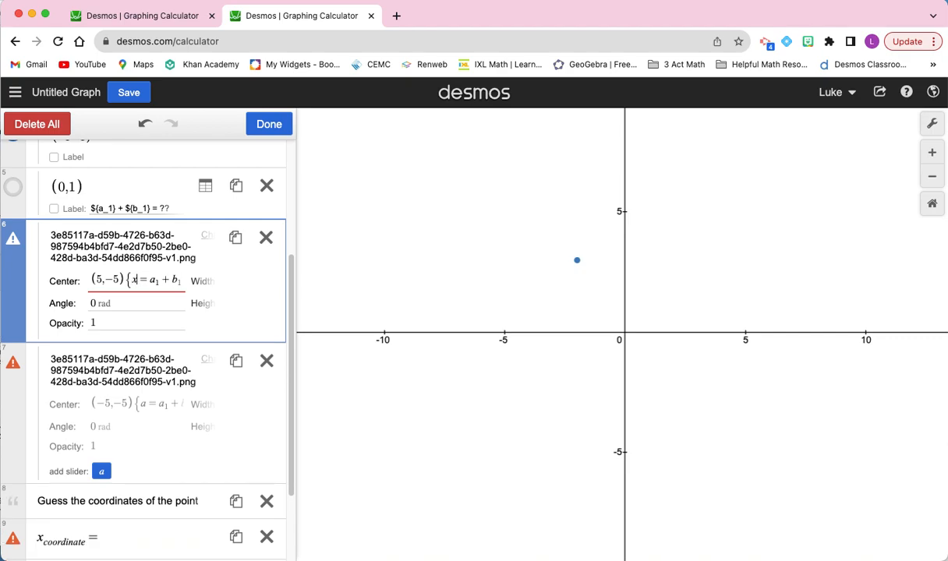
text(_coordinate)
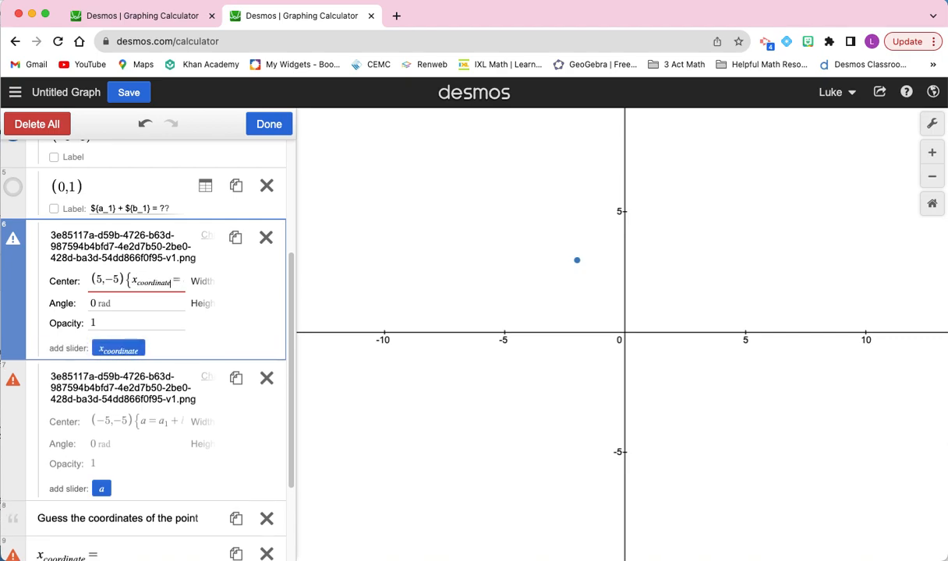
scroll(118, 411, down, 3)
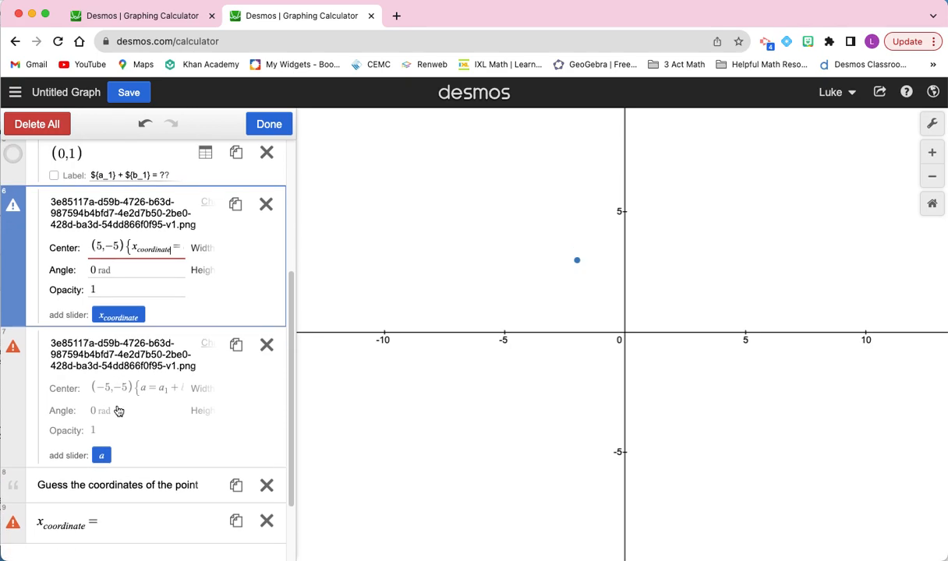
scroll(140, 396, up, 3)
key(Right)
key(Right)
key(Right)
key(Right)
key(Right)
key(shift+Right)
key(shift+Right)
key(shift+Right)
key(shift+Right)
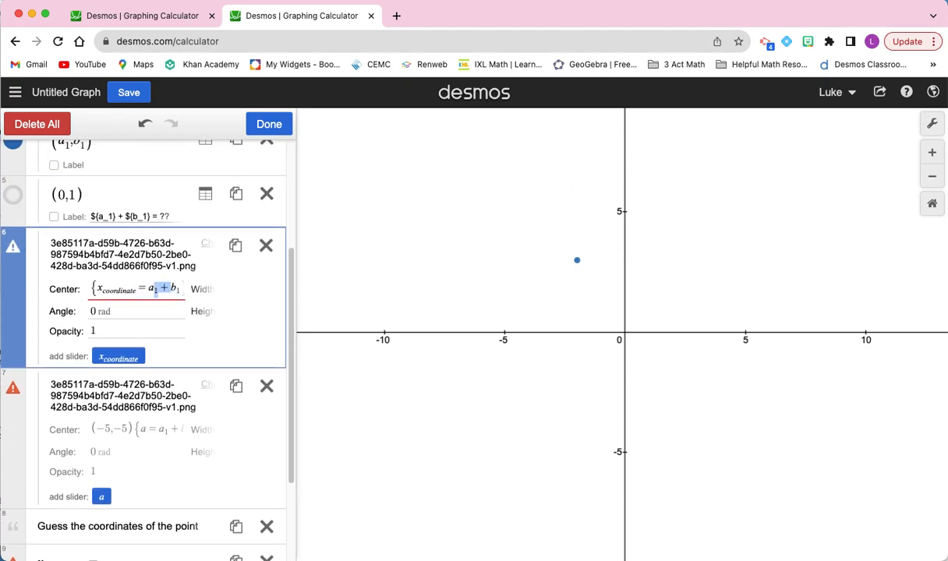
key(BackSpace)
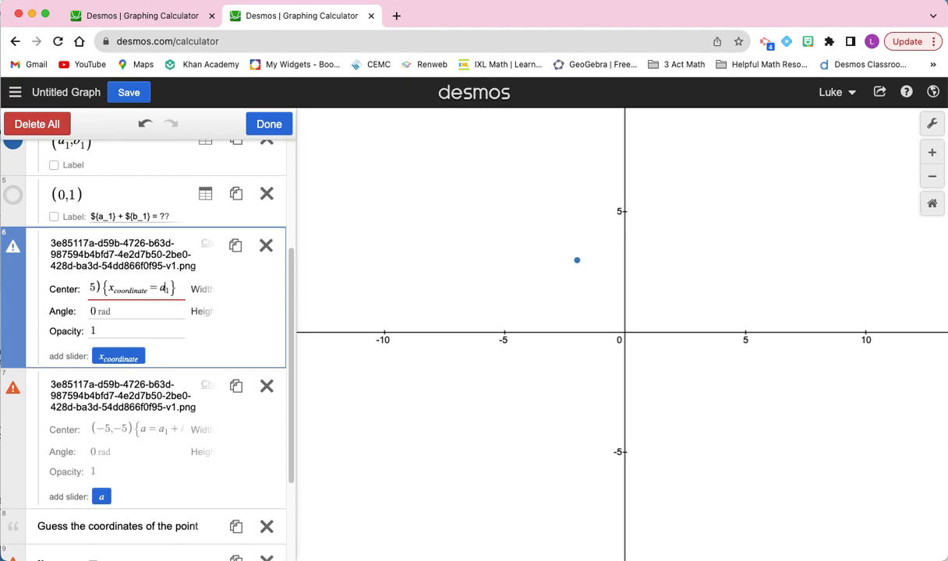
Change the condition in the duplicated image's center to {y_coordinate = b_1}
scroll(128, 401, down, 1)
click(146, 391)
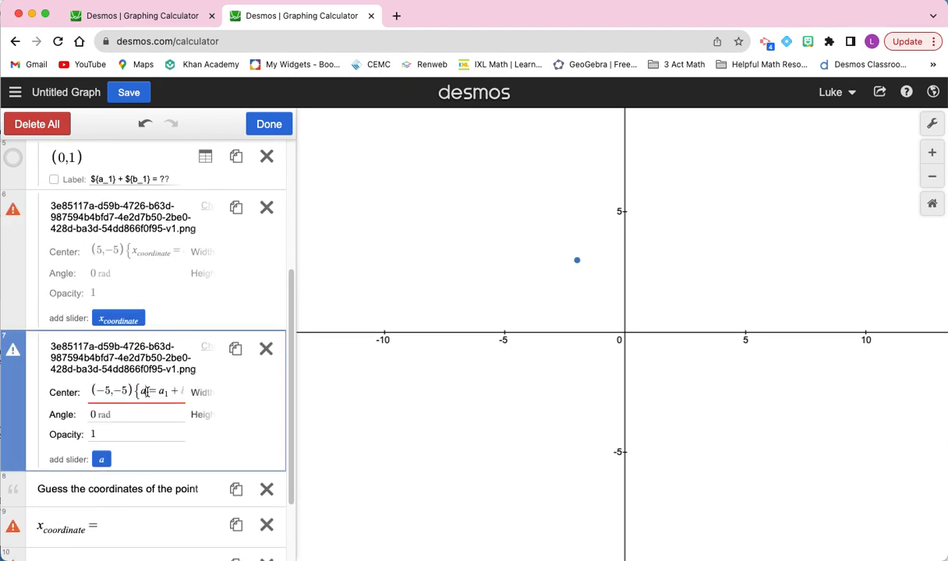
key(BackSpace)
text(y_coor)
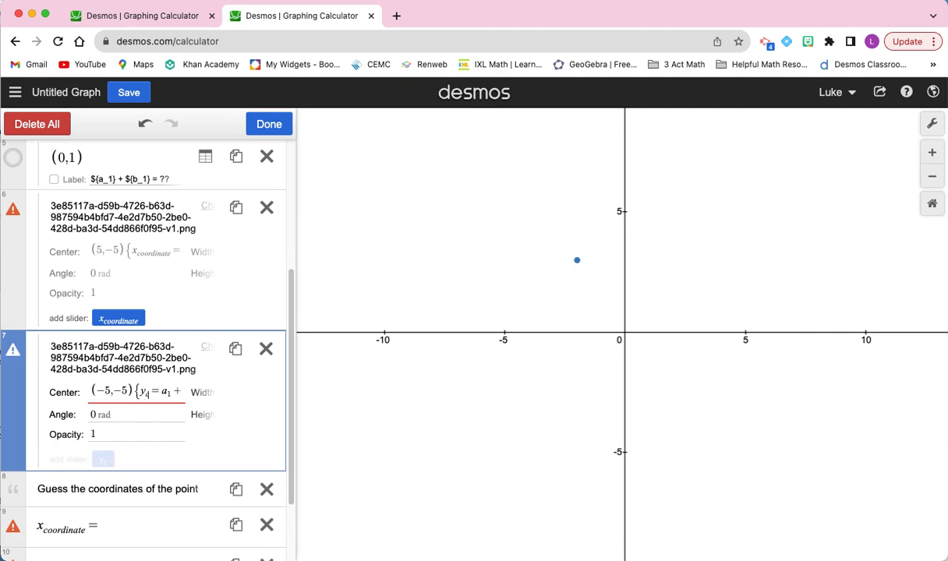
text(dinate)
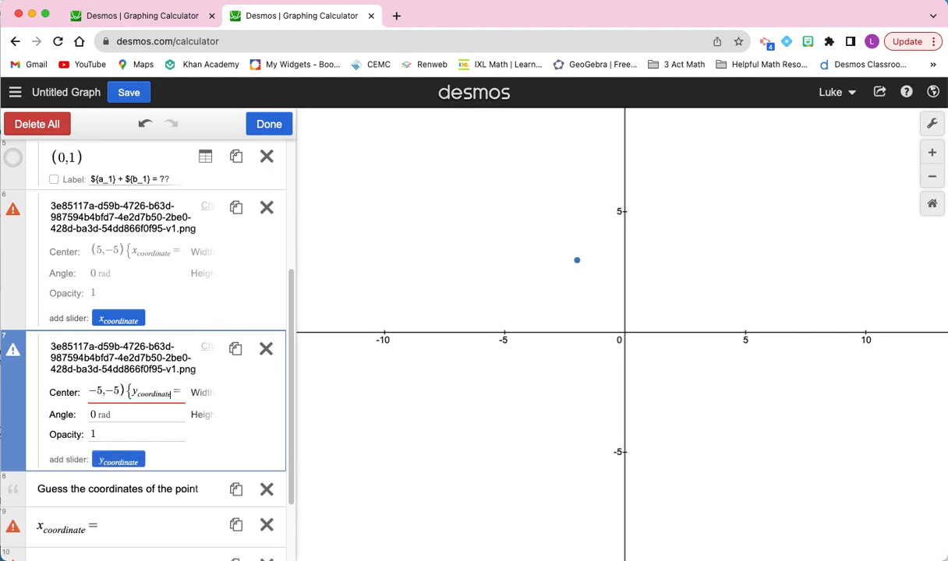
key(Right)
key(Delete)
text(b)
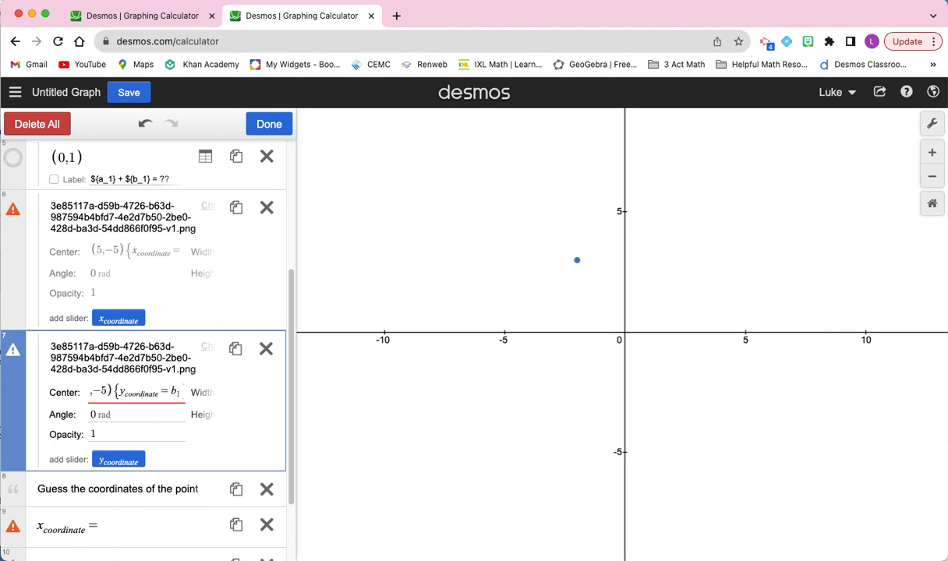
Review the random definitions, the point (a_1,b_1) and both image conditions, and leave the expression list's edit mode
scroll(208, 269, up, 5)
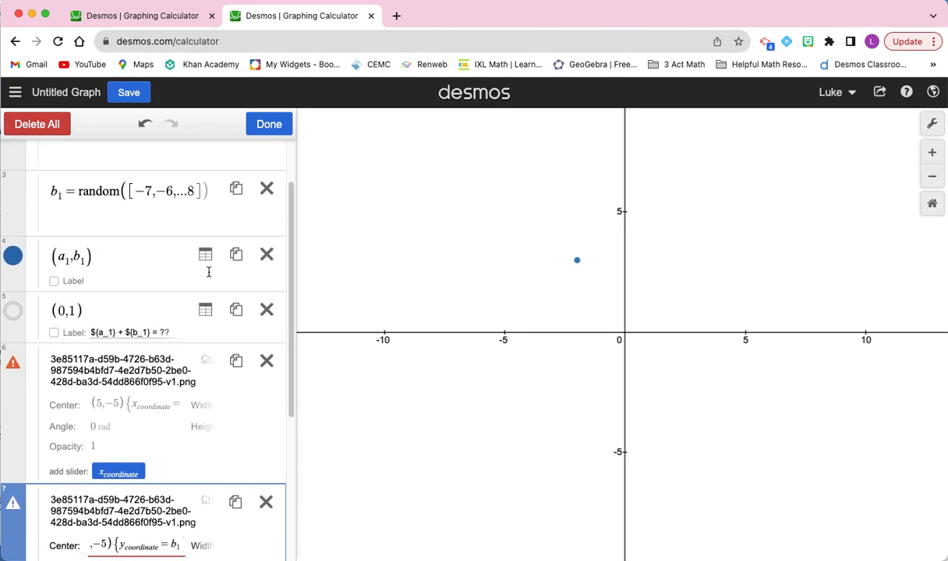
scroll(208, 271, up, 2)
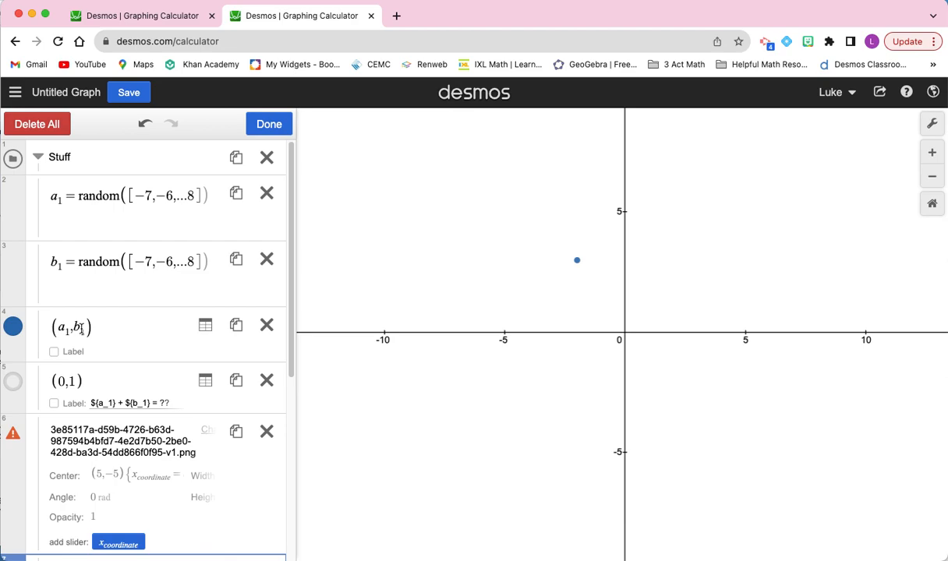
scroll(183, 280, down, 3)
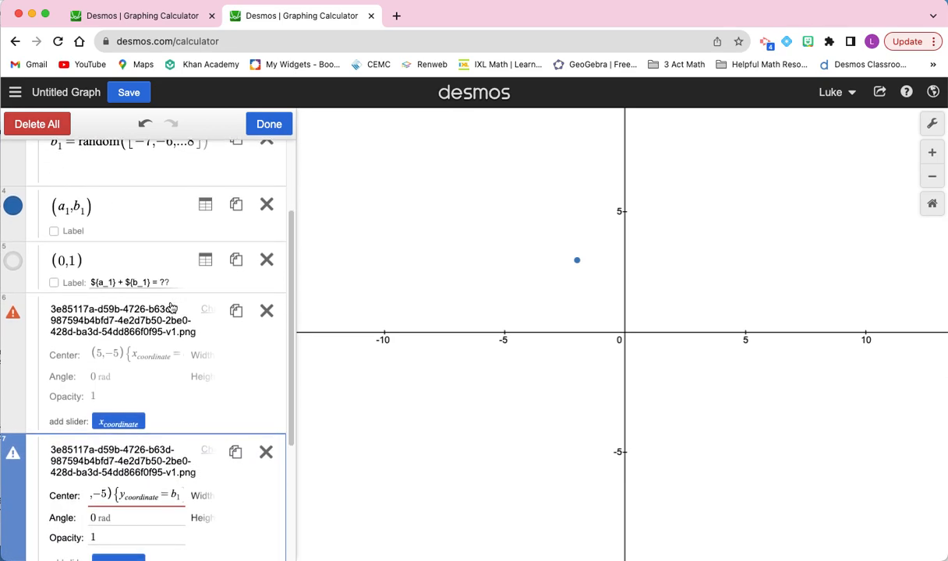
scroll(141, 288, down, 4)
scroll(142, 299, down, 1)
scroll(148, 300, up, 8)
click(257, 127)
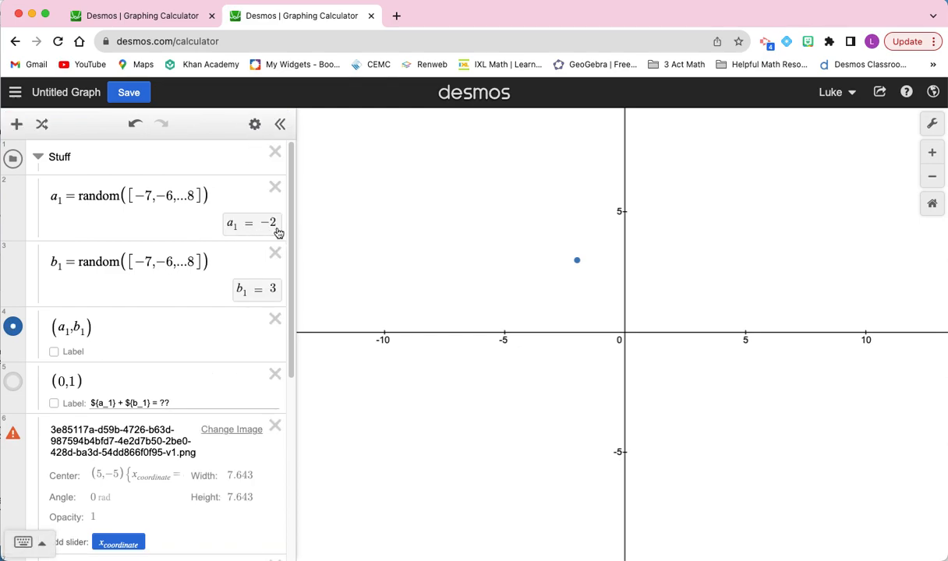
Enter the guesses for the plotted point: -2 for x_coordinate and 3 for y_coorindate
scroll(235, 330, down, 8)
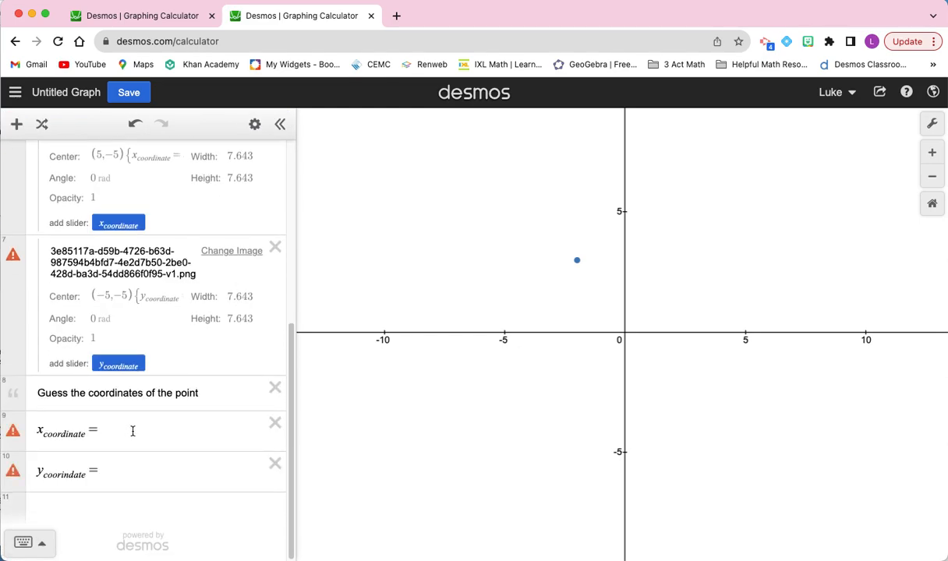
click(132, 431)
text(-2)
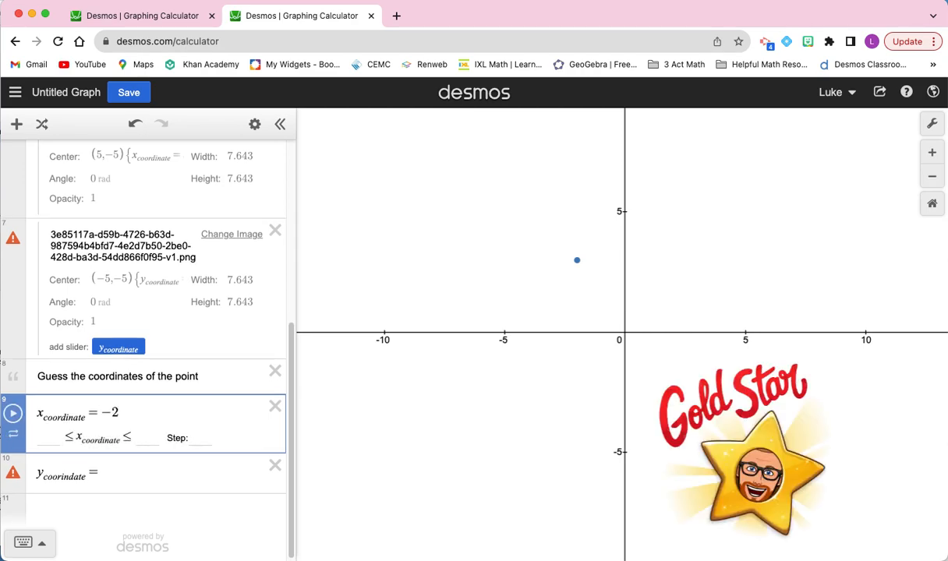
click(129, 474)
text(-3)
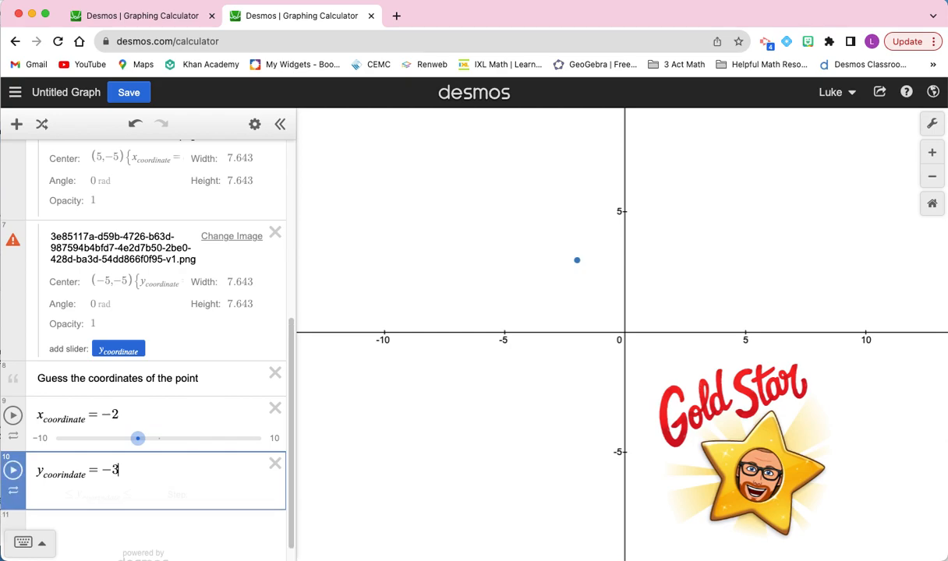
key(BackSpace)
key(BackSpace)
text(3)
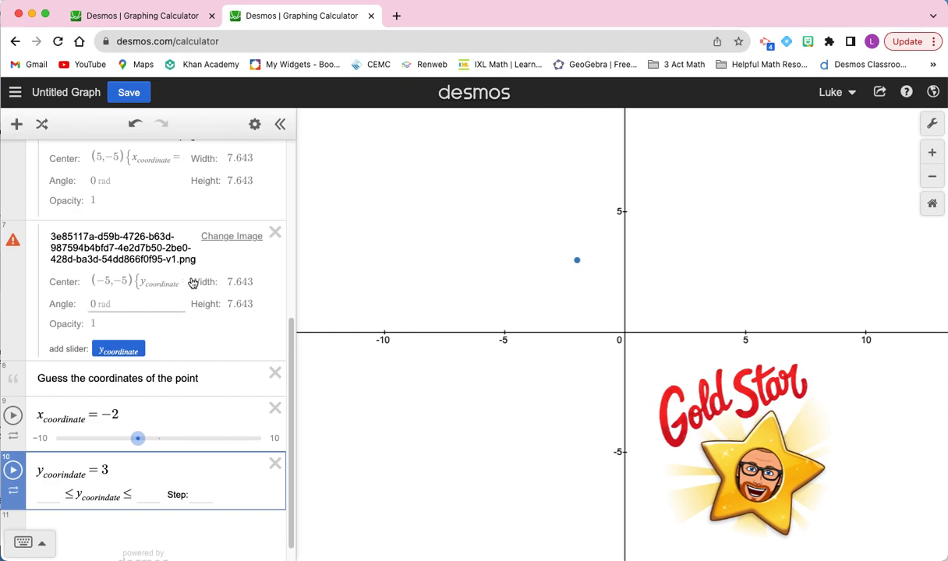
Examine the duplicated image's center condition and compare it with the b_1 definition and the y answer variable
scroll(160, 316, up, 1)
scroll(161, 319, up, 3)
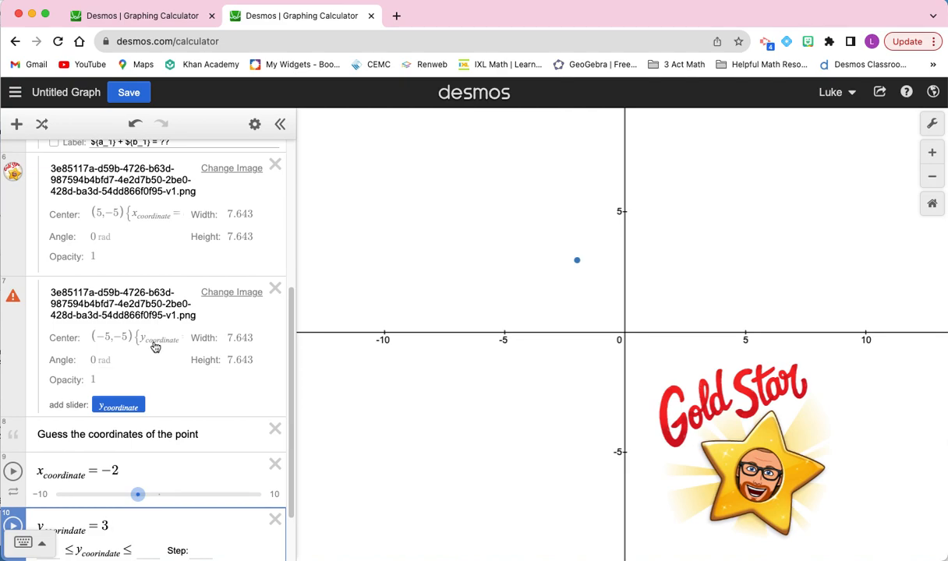
click(155, 344)
key(Right)
key(Right)
key(Right)
key(Right)
key(Right)
key(Right)
key(Right)
key(Right)
text(b_1)
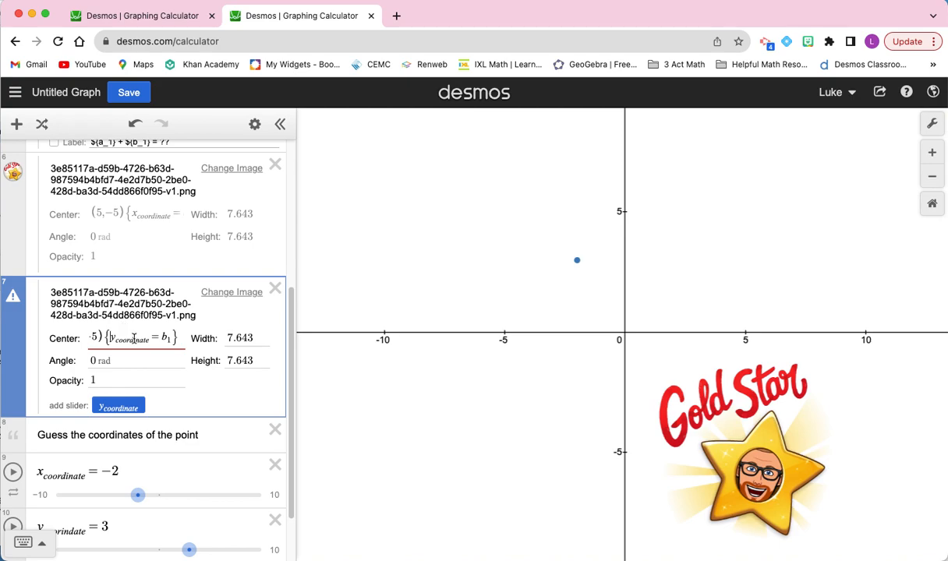
scroll(128, 322, up, 5)
scroll(134, 338, up, 1)
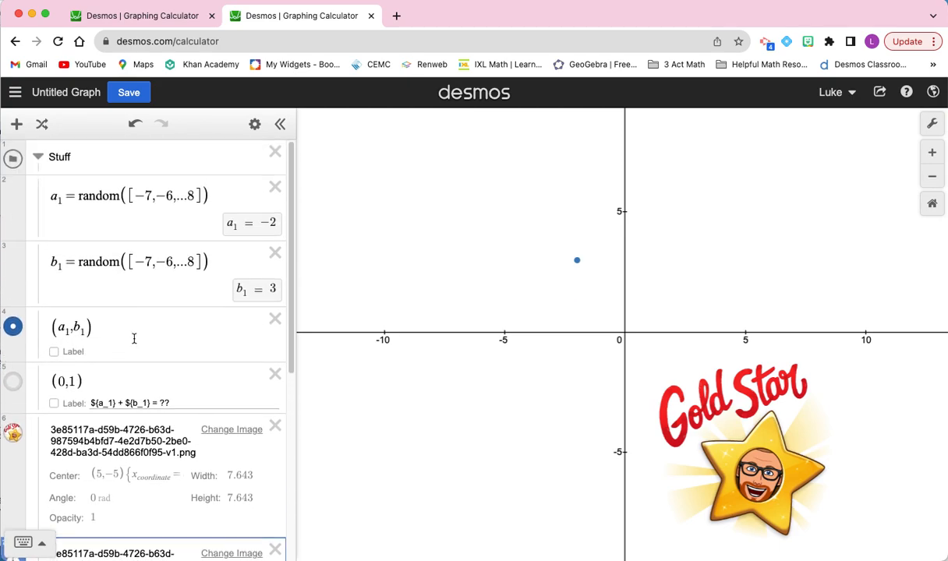
scroll(136, 367, down, 6)
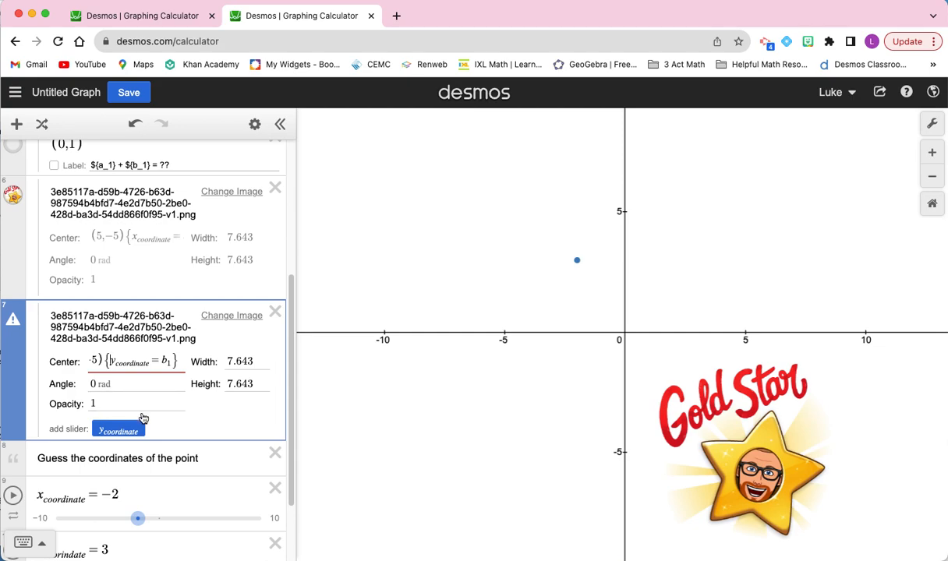
scroll(142, 417, down, 2)
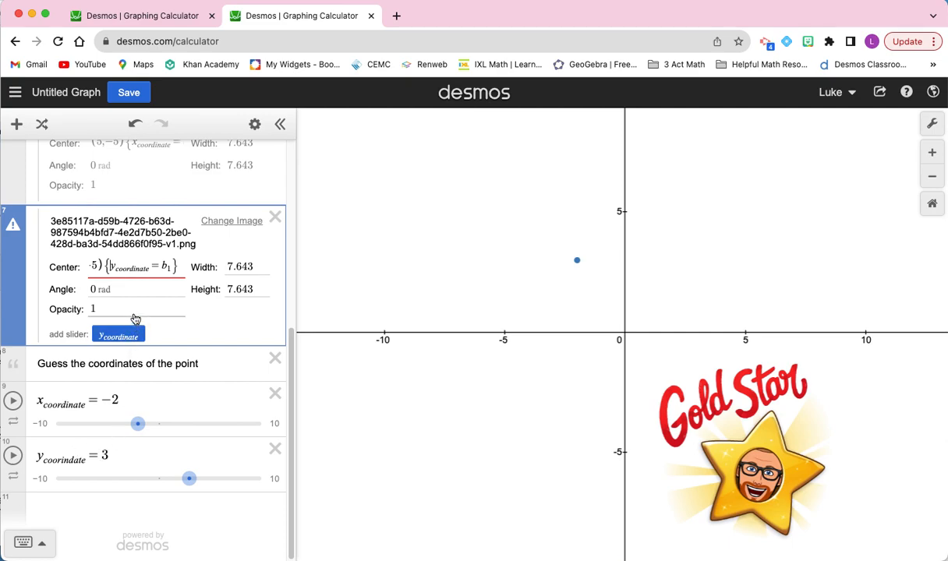
Correct the spelling of the y answer variable from y_coorindate to y_coordinate
click(69, 461)
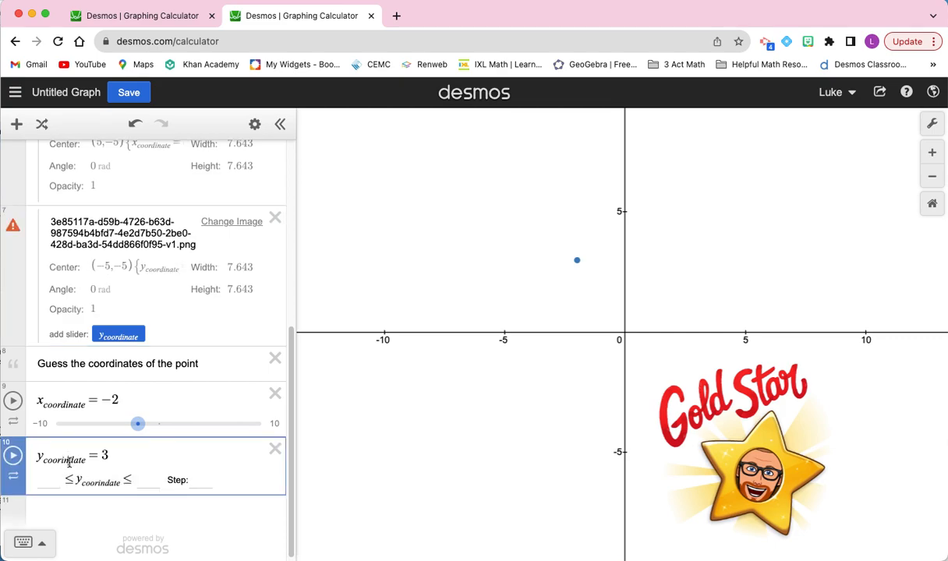
key(BackSpace)
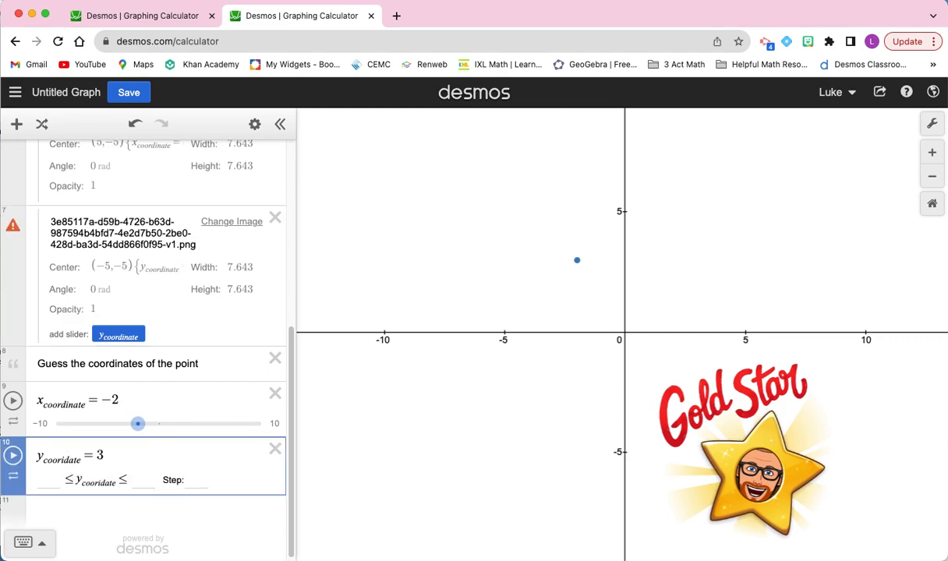
text(in)
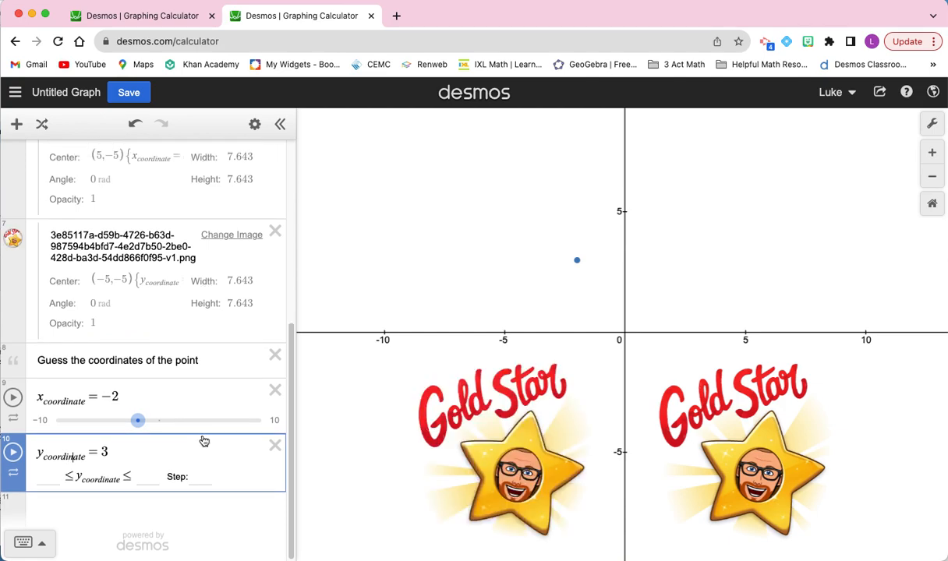
scroll(204, 442, up, 10)
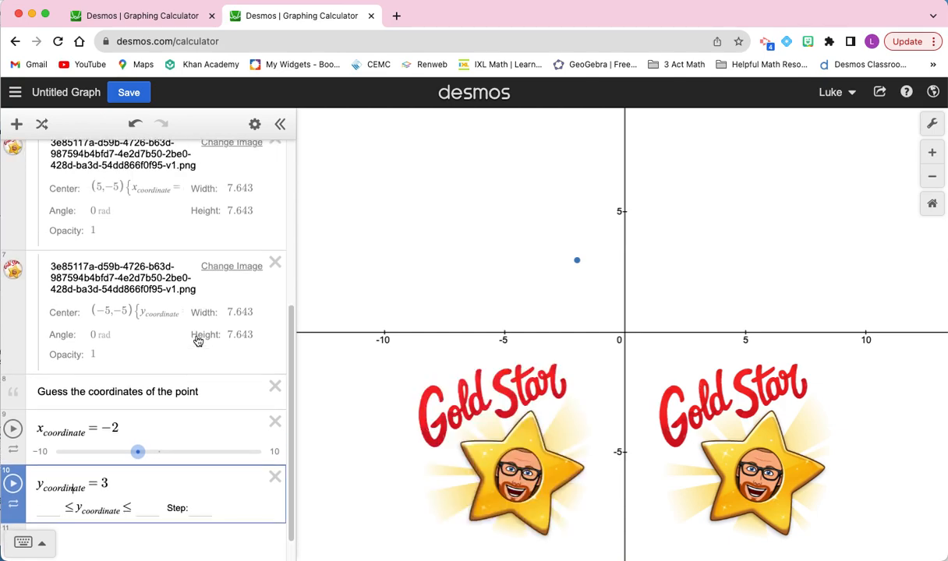
Show a label on the point (a_1,b_1) reading "Guess my point??"
click(54, 352)
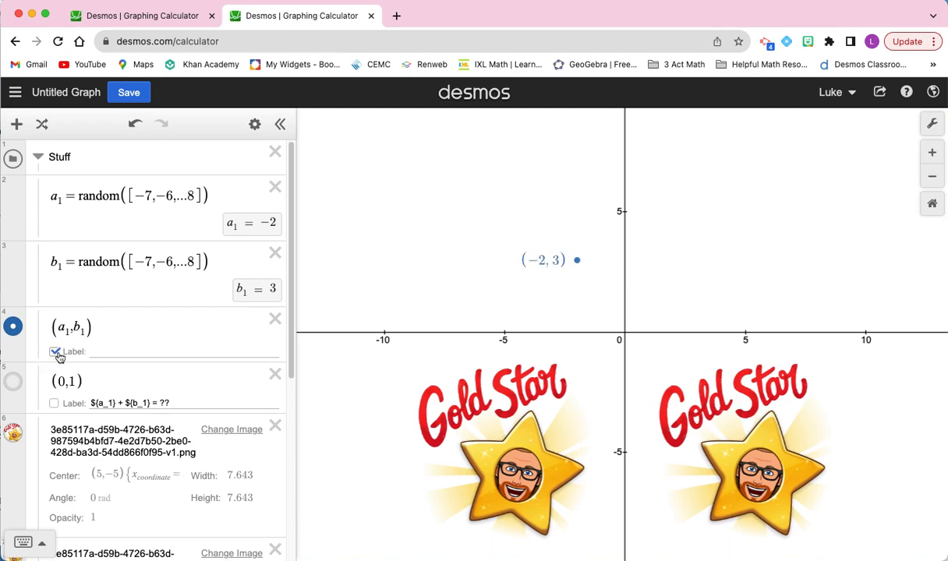
click(132, 353)
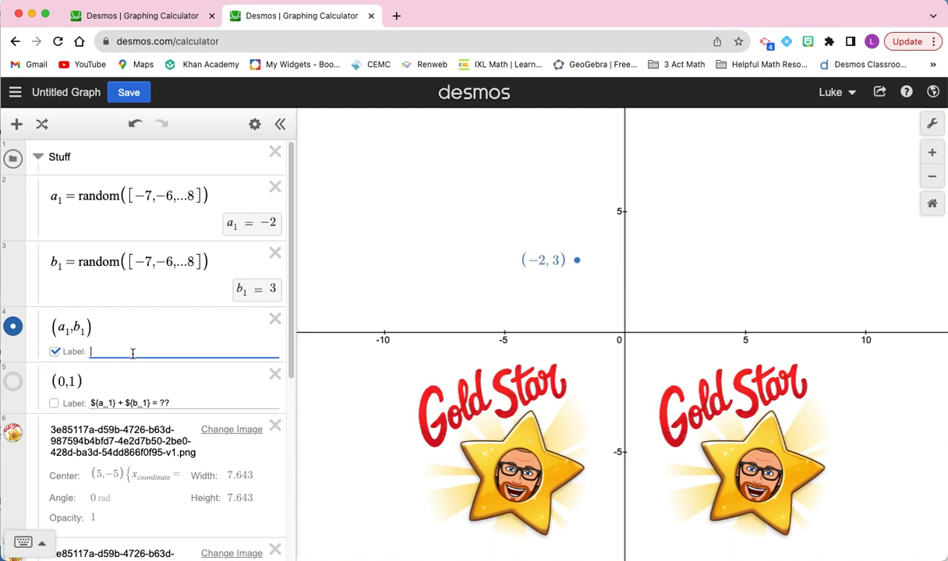
text(Guess)
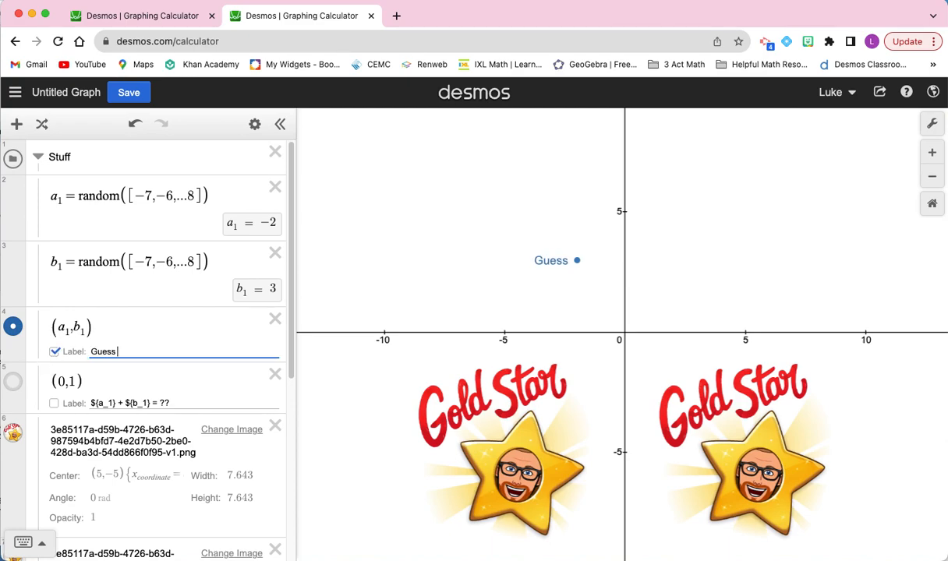
text( my point??)
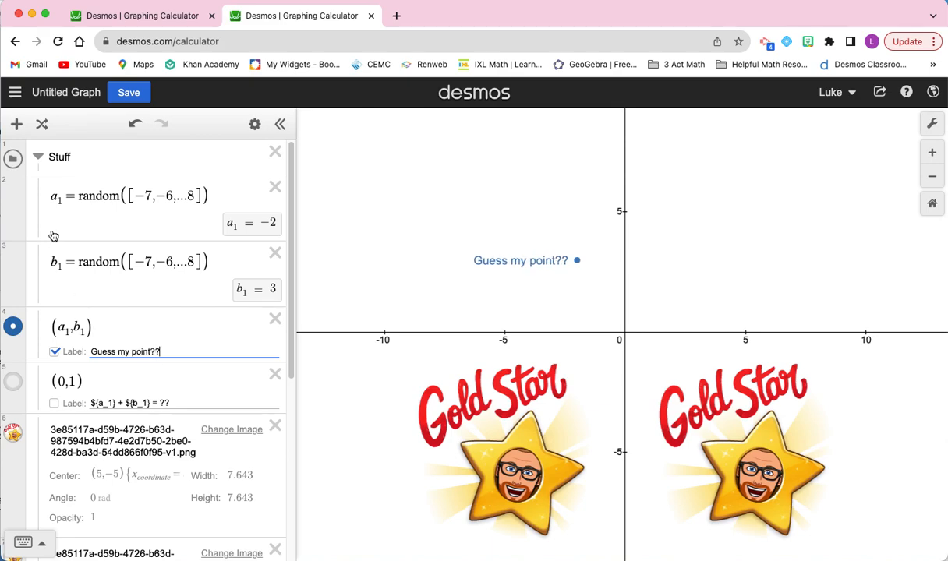
Collapse the Stuff folder and re-randomize the graph several times to test the labelled point at new positions
click(39, 157)
click(42, 124)
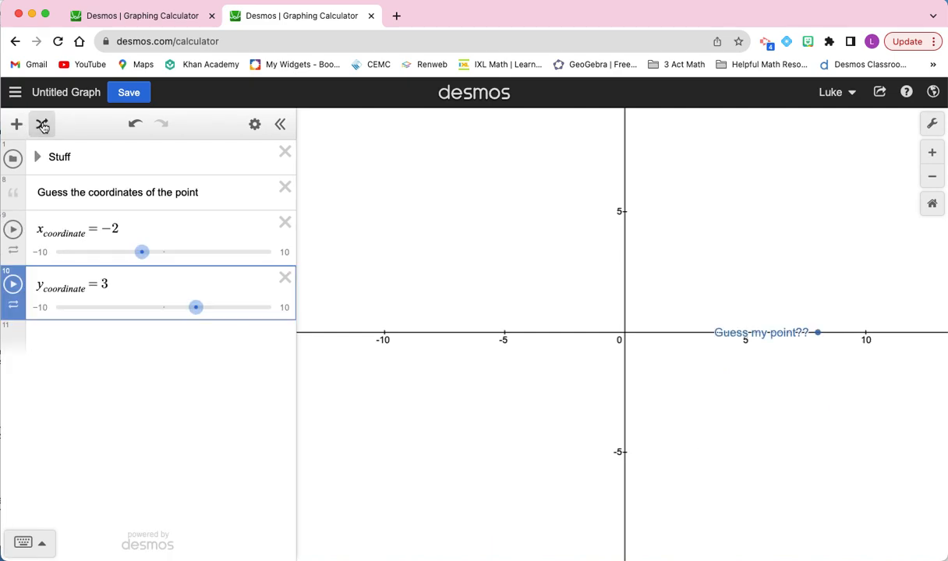
click(42, 125)
click(42, 124)
click(42, 125)
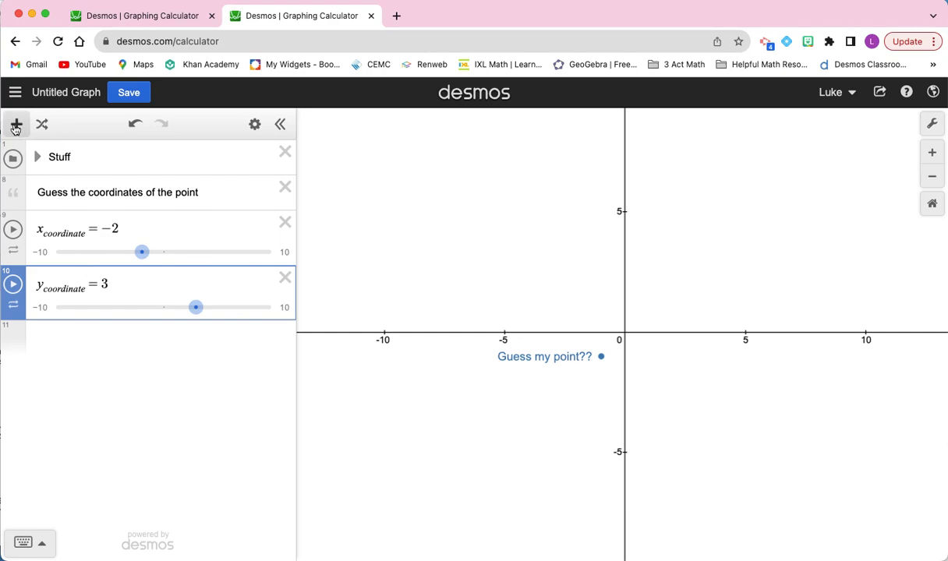
Expand the Stuff folder and review its random definitions, point label and Gold Star image settings
click(38, 157)
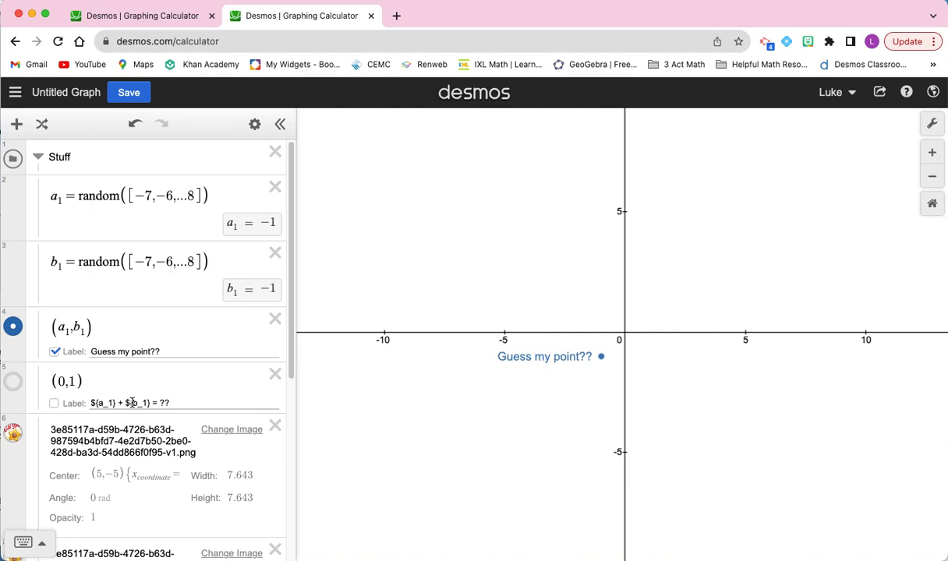
scroll(156, 401, down, 1)
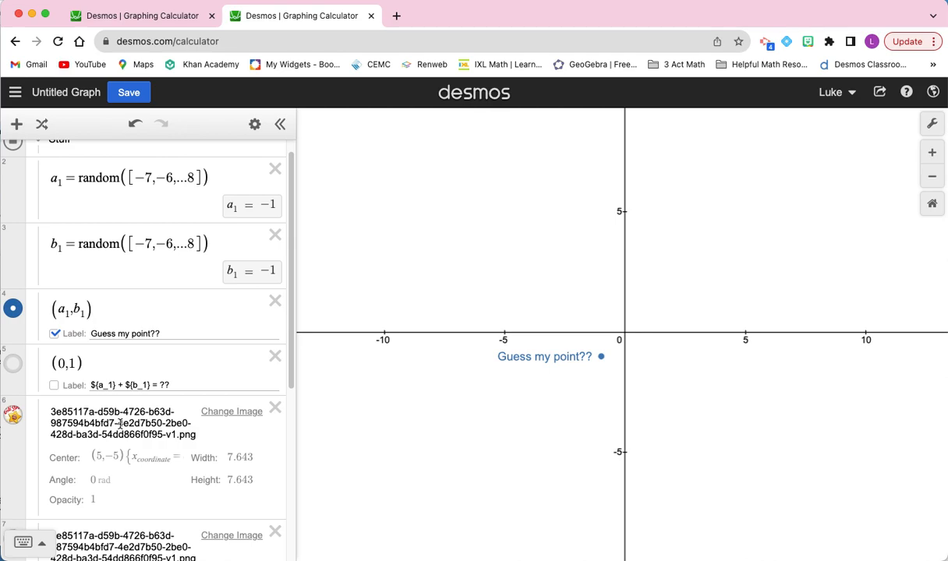
scroll(49, 448, down, 1)
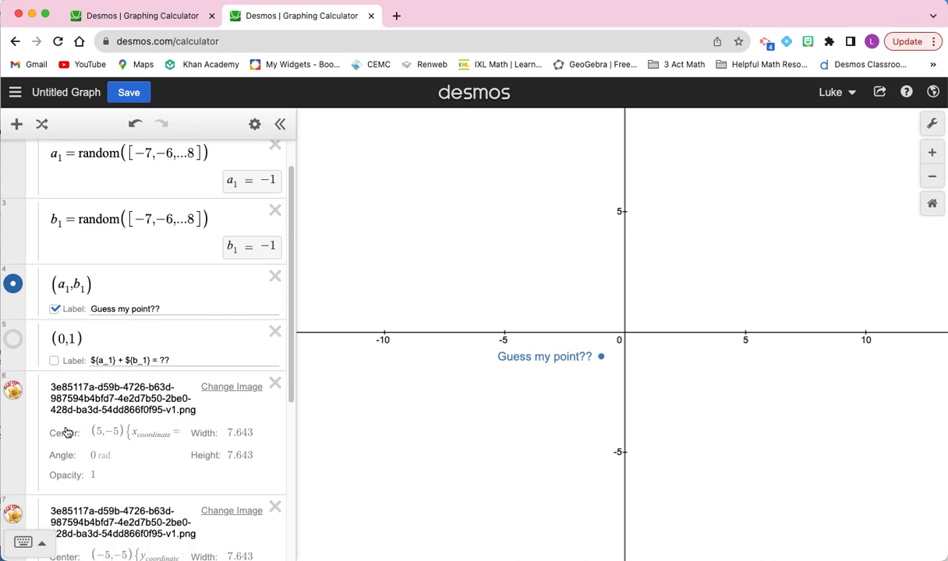